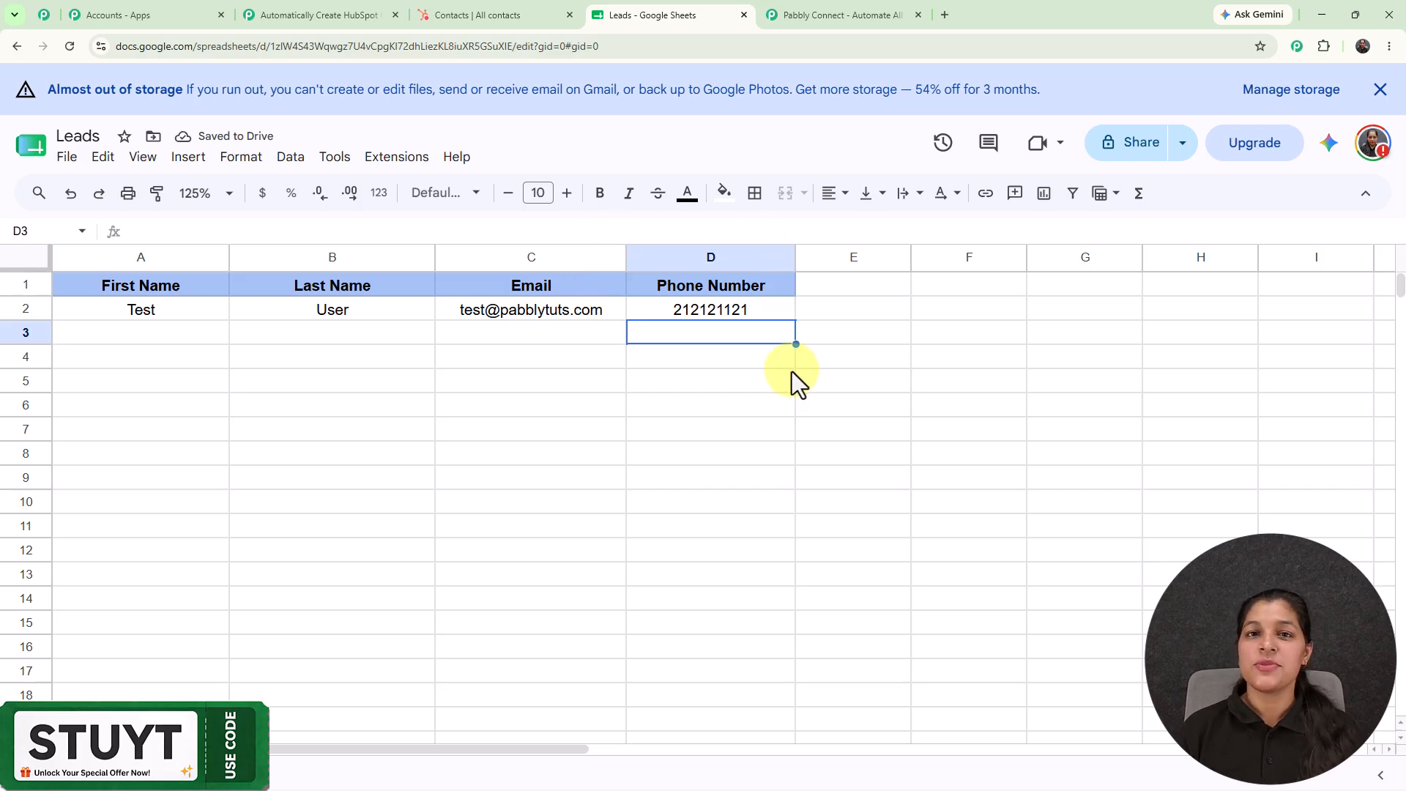
Switch to HubSpot, reload the contacts list and compare its newest contact with the lead row in the Leads spreadsheet.
left_click(487, 20)
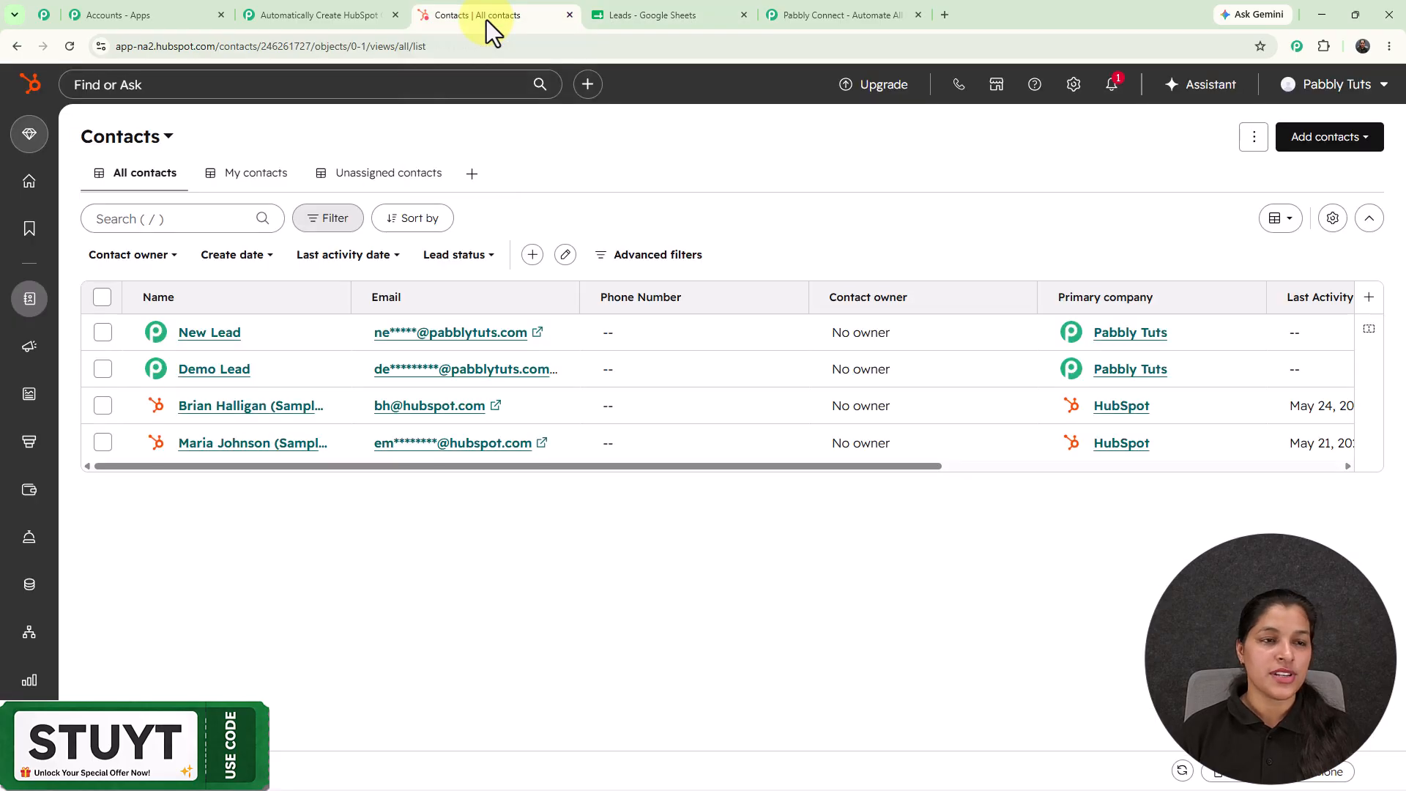
left_click(70, 47)
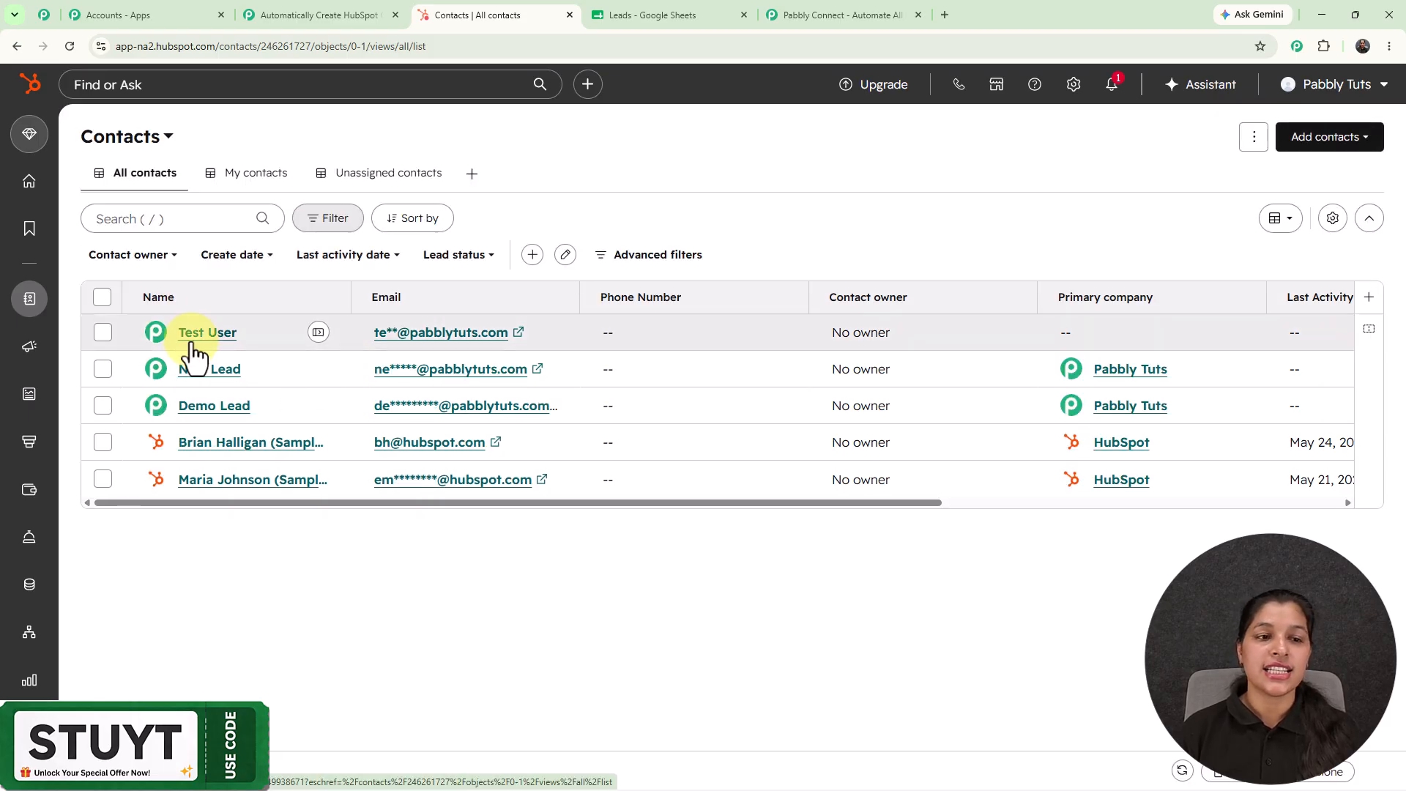
left_click(631, 15)
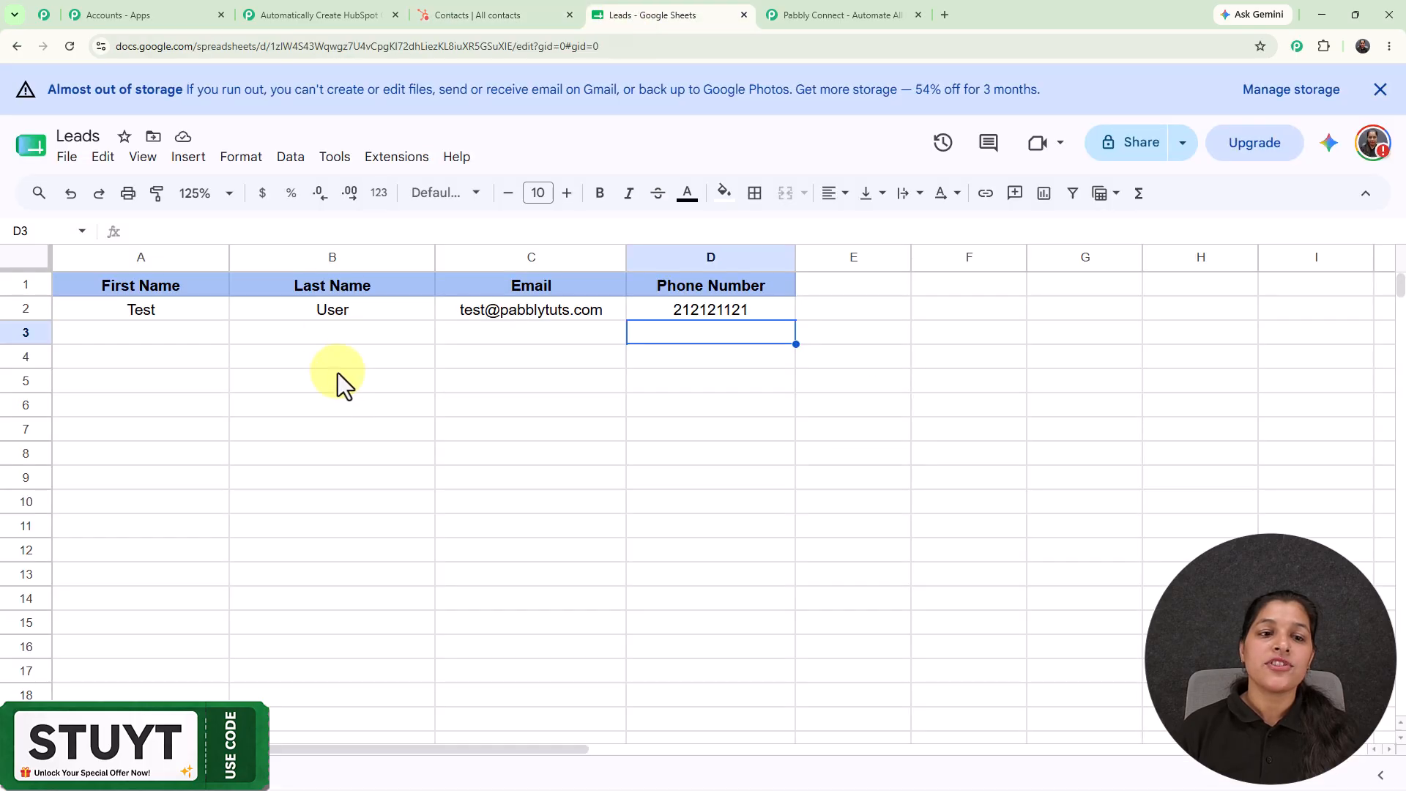
left_click(481, 16)
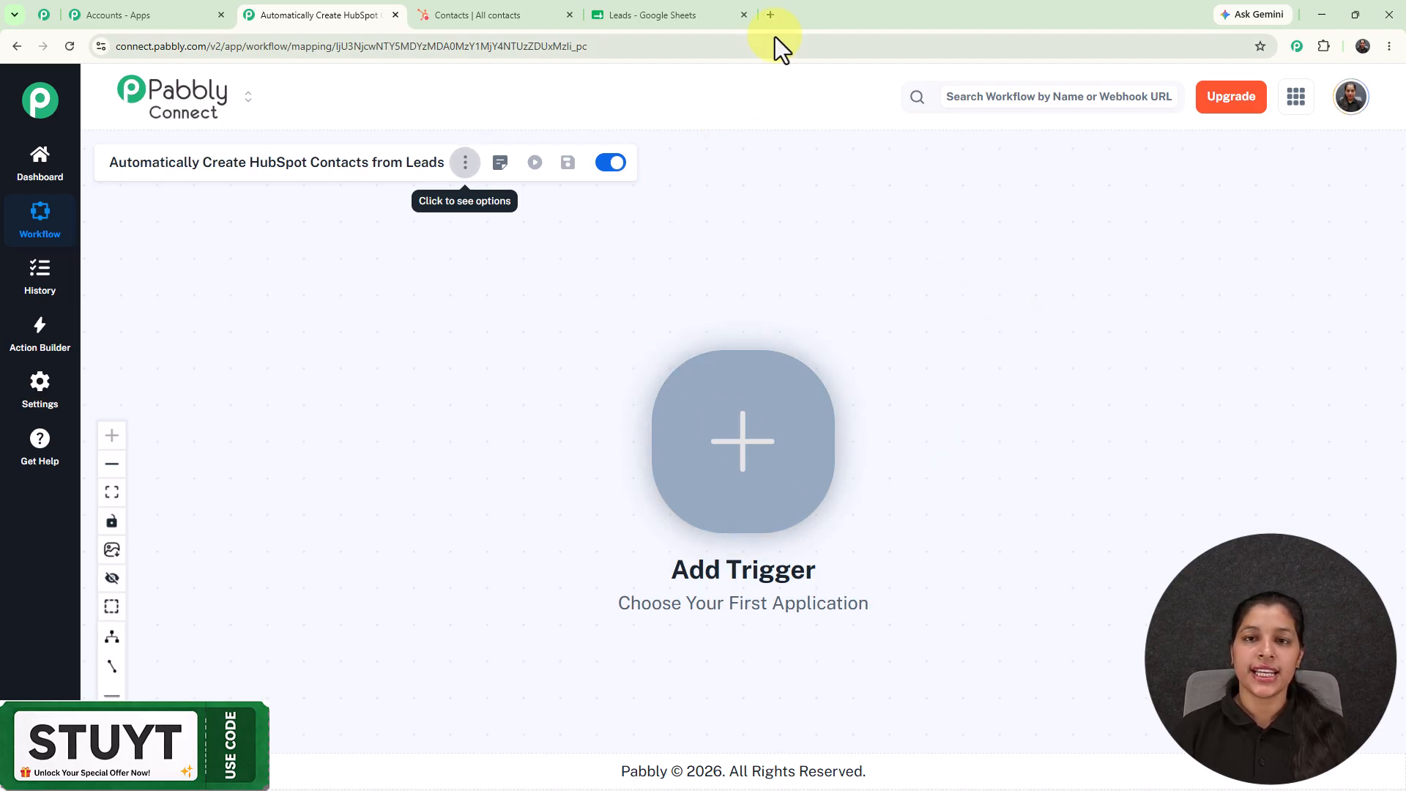
Open pabbly.com/connect in a new browser tab and dismiss the lifetime deal offer.
left_click(771, 14)
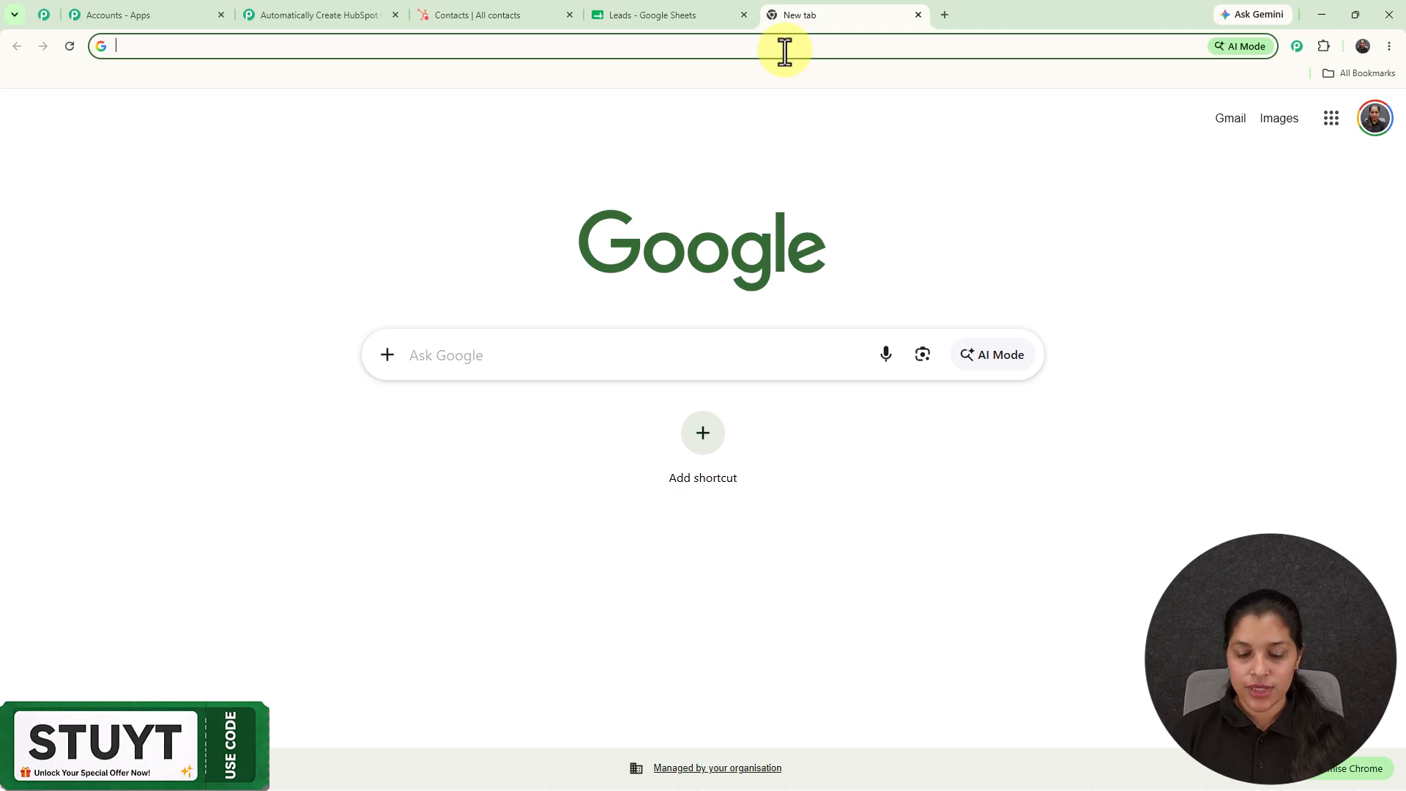
type("pabbly.com/connect")
key("Return")
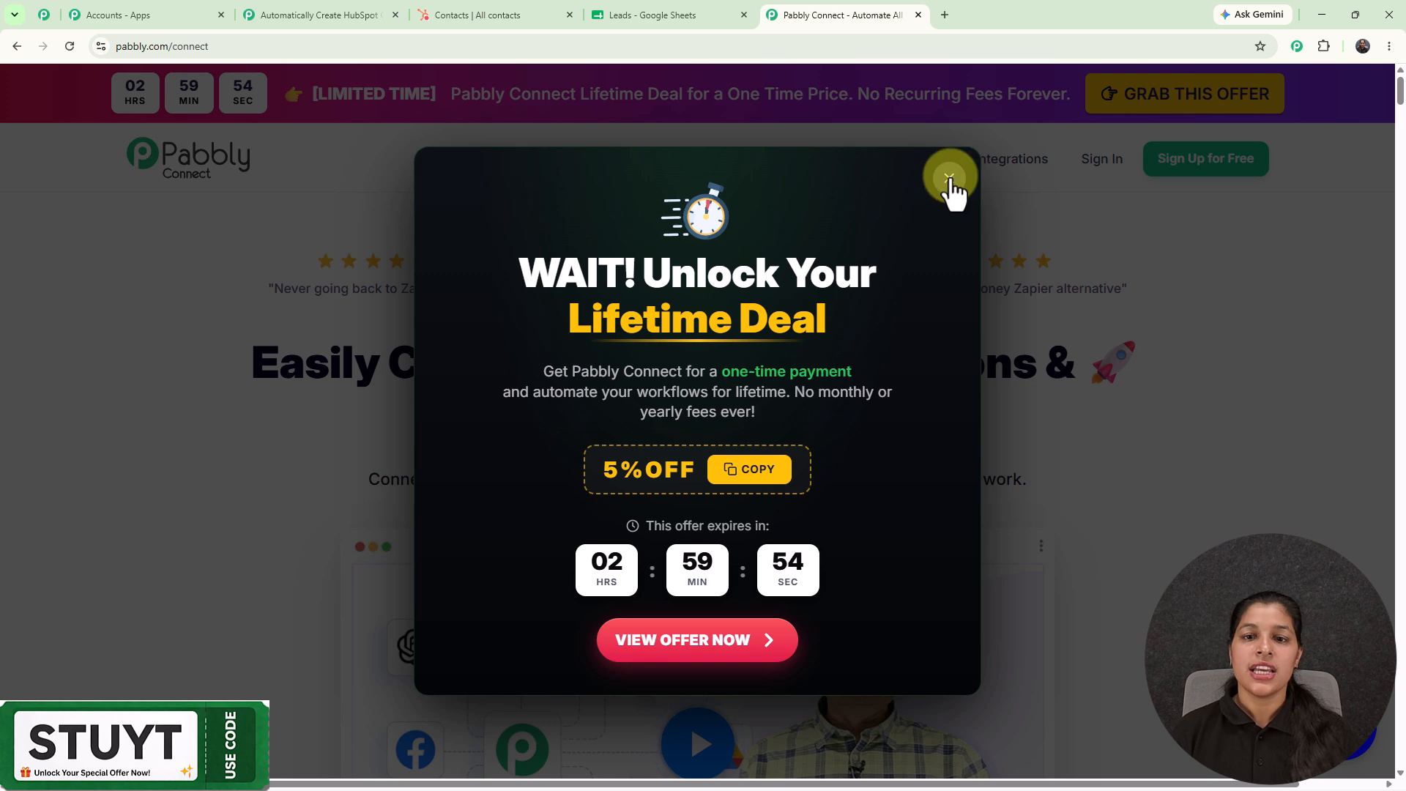
left_click(949, 179)
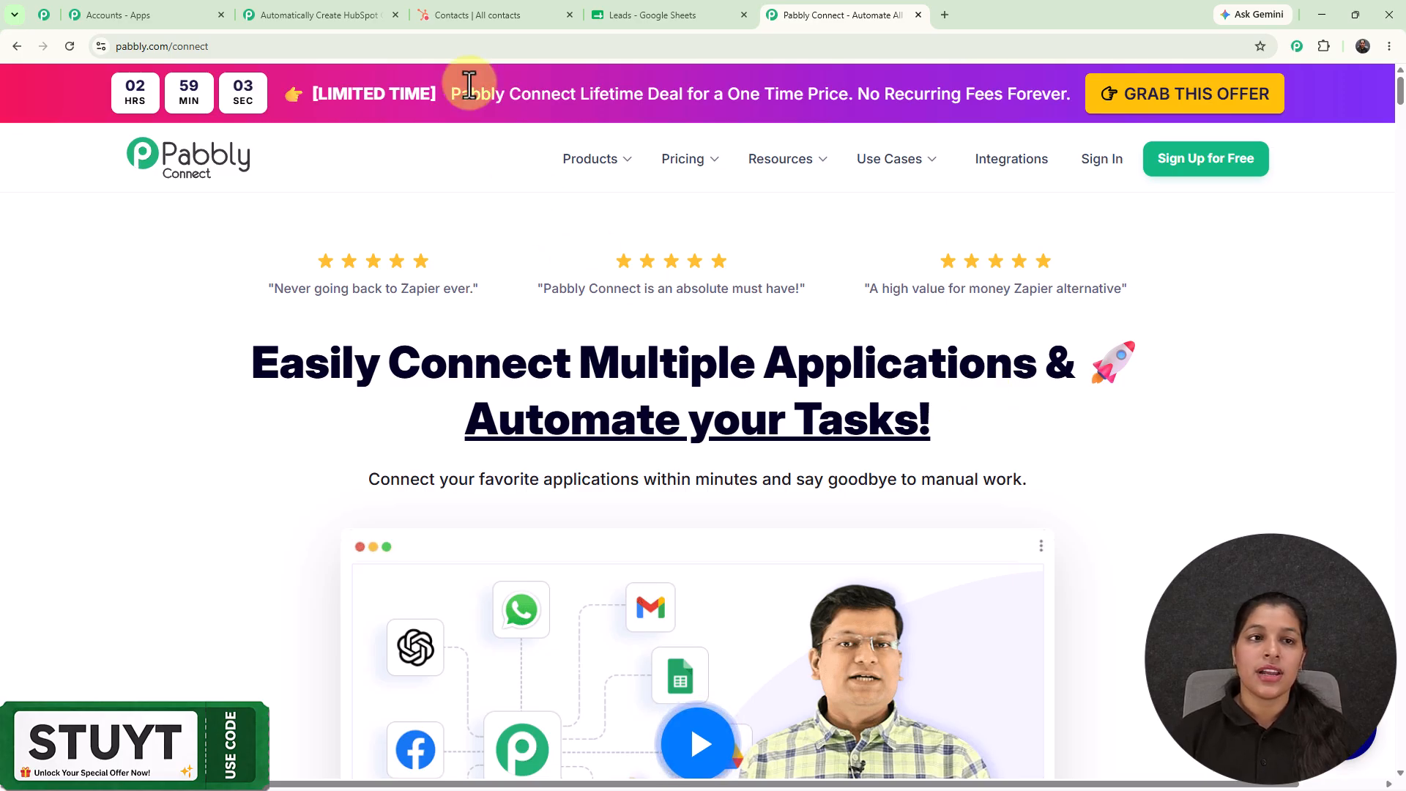
In the Pabbly Connect workflow, set the trigger to Google Sheets with the event New or Updated Spreadsheet Row and connect it.
left_click(371, 6)
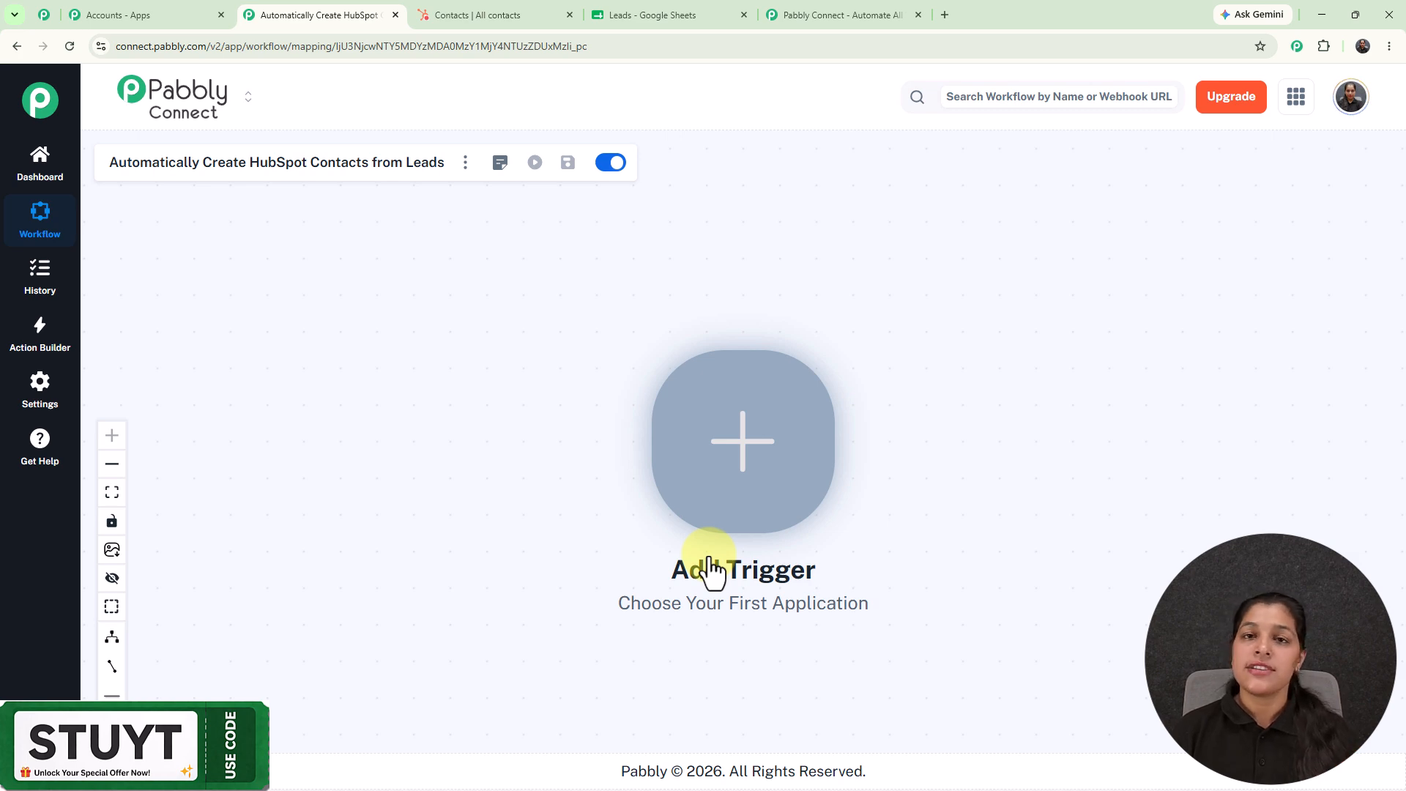
left_click(745, 489)
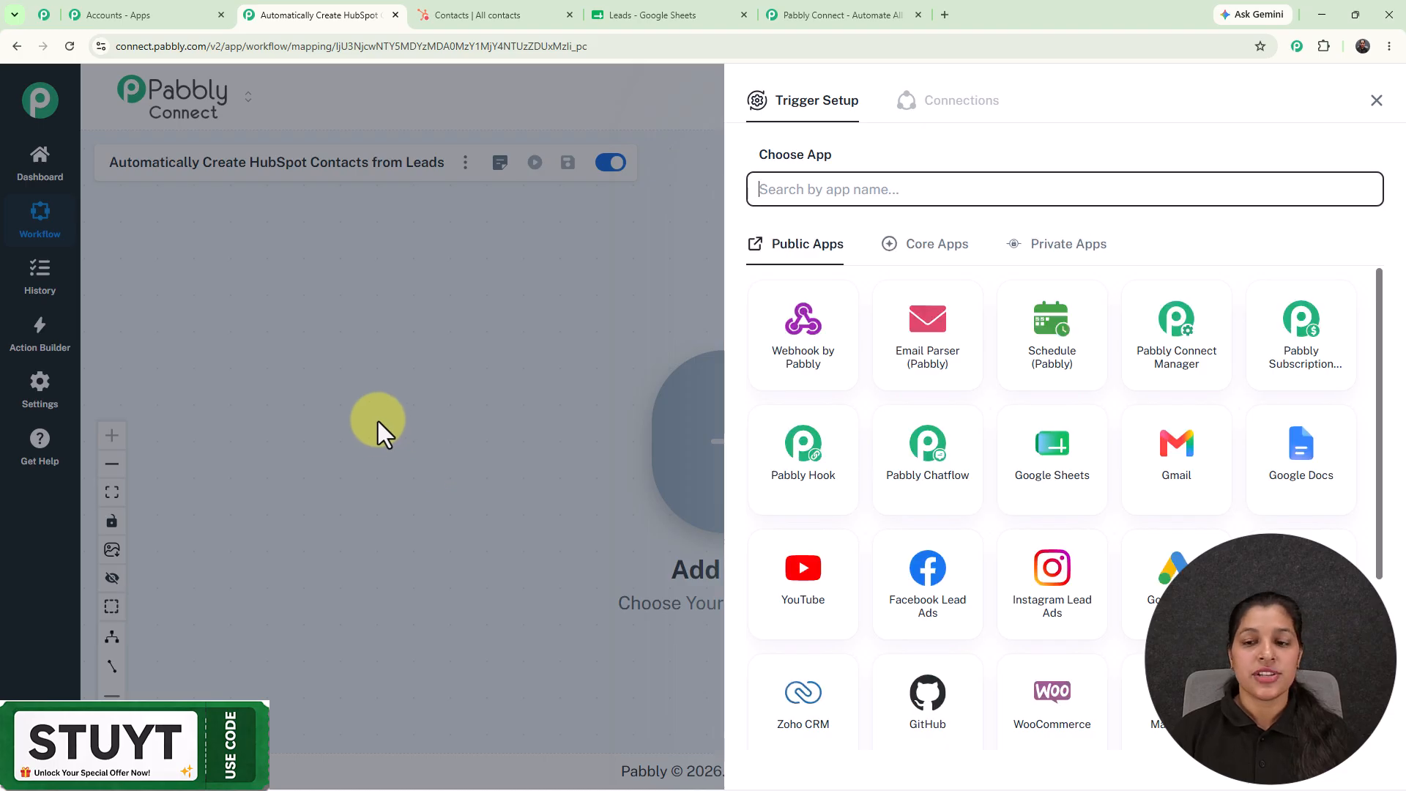
left_click(1045, 461)
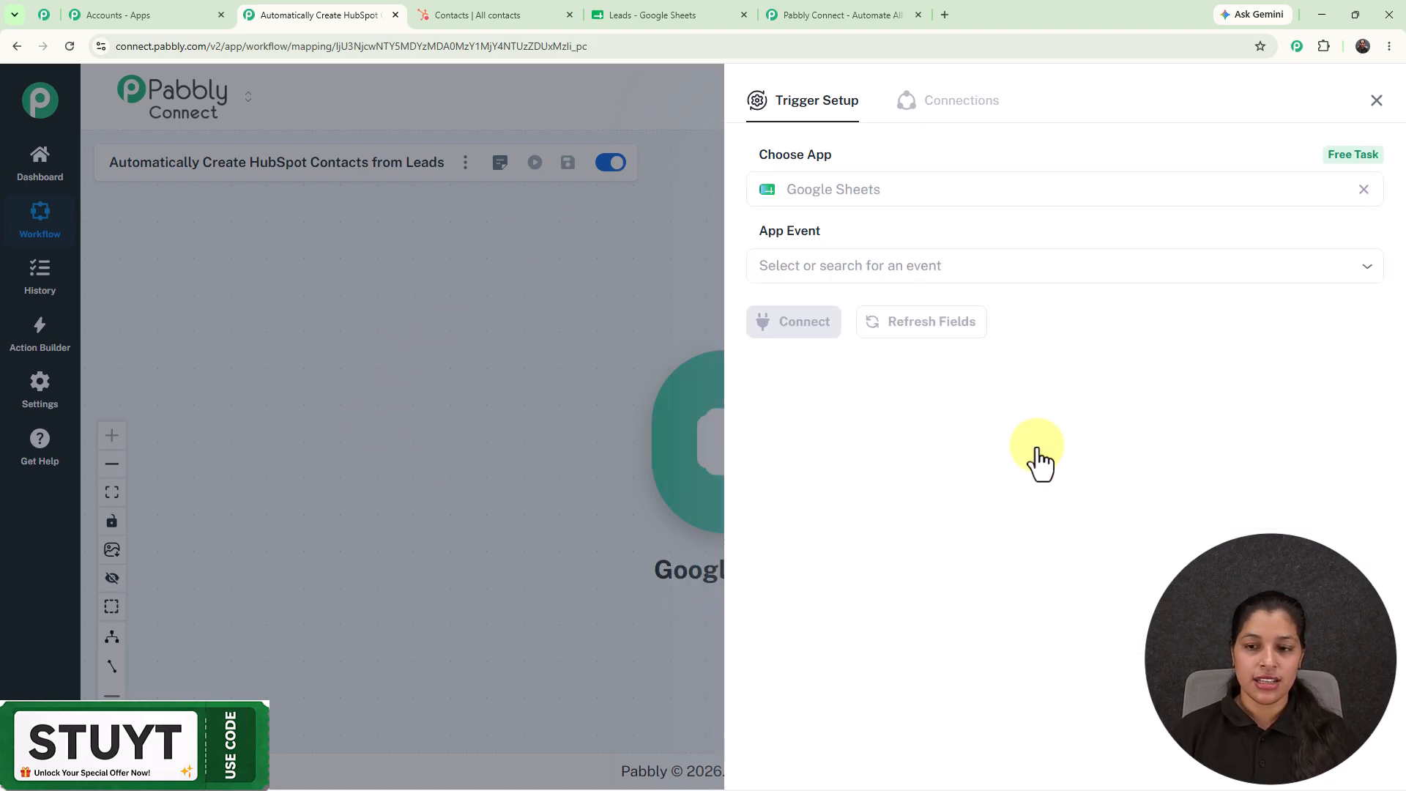
left_click(926, 274)
left_click(932, 345)
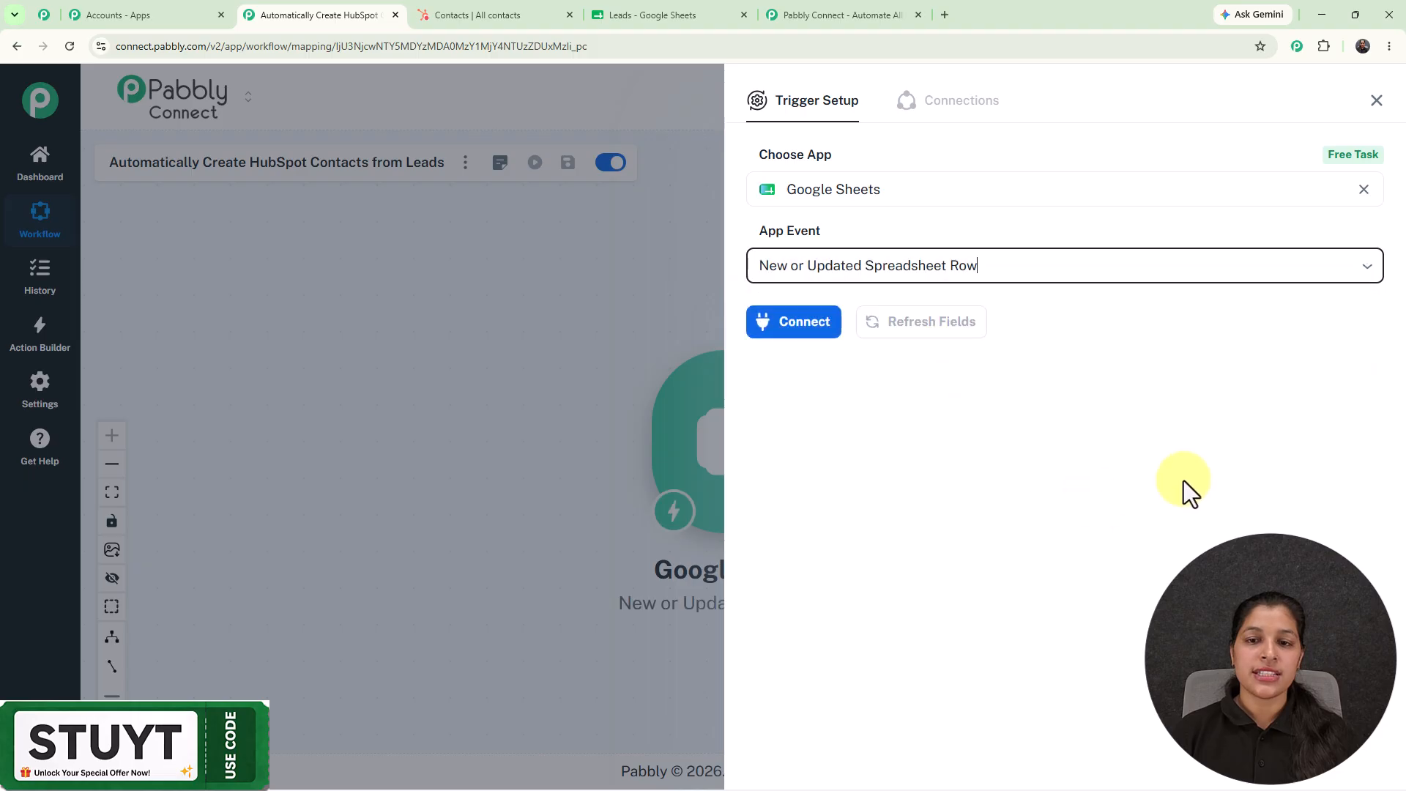
left_click(788, 331)
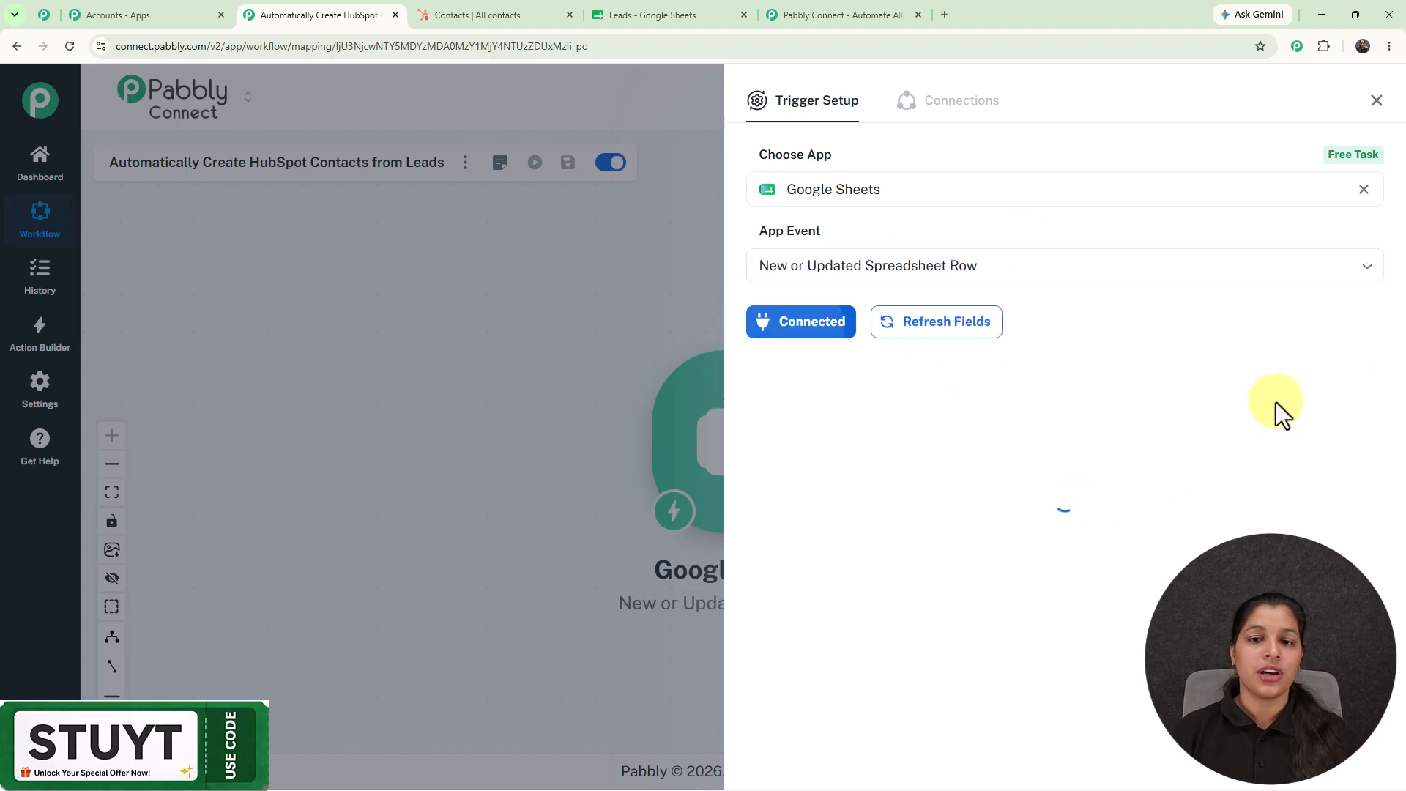
Review the trigger's webhook setup instructions and copy its webhook URL.
scroll(1062, 439, "down", 2)
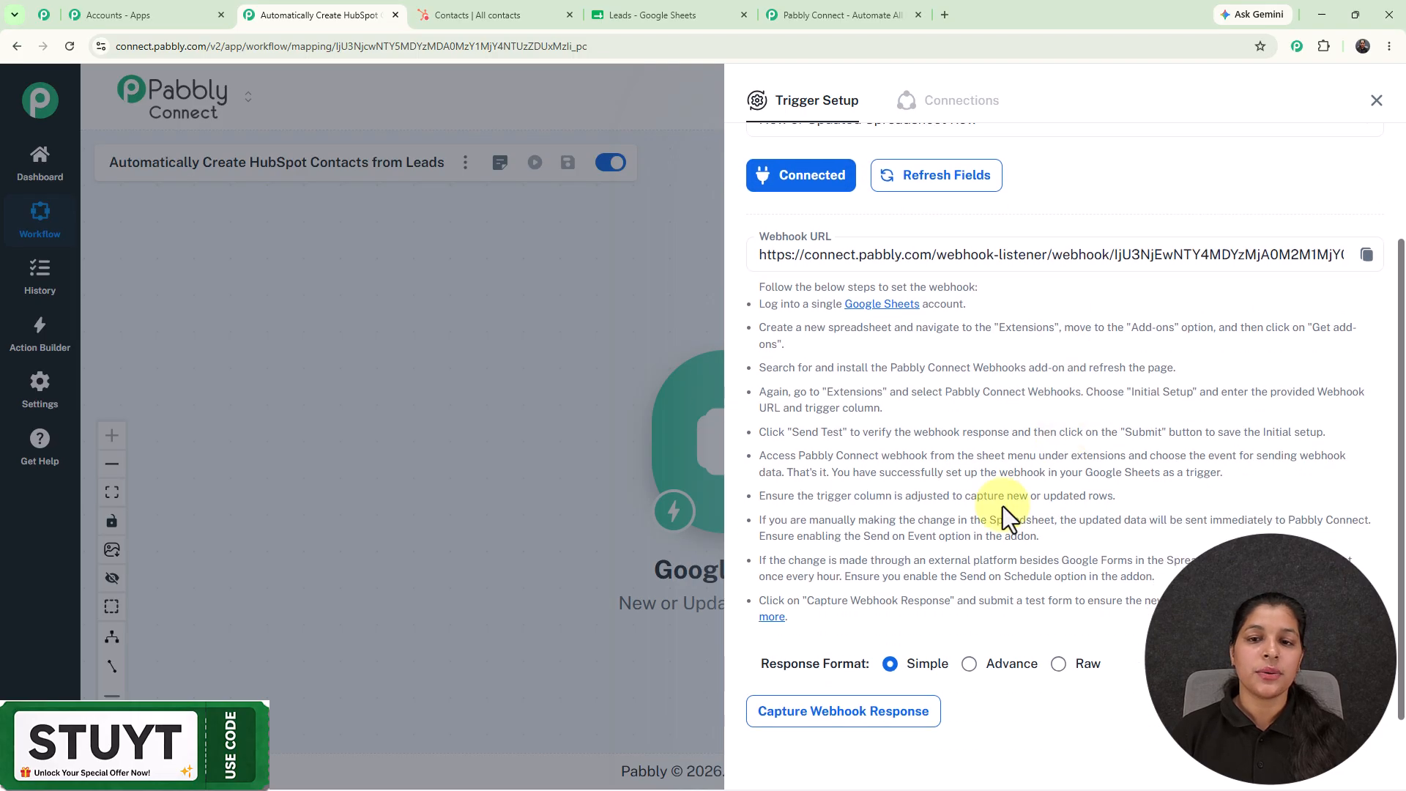
left_click_drag(752, 288, 1115, 586)
left_click(1061, 287)
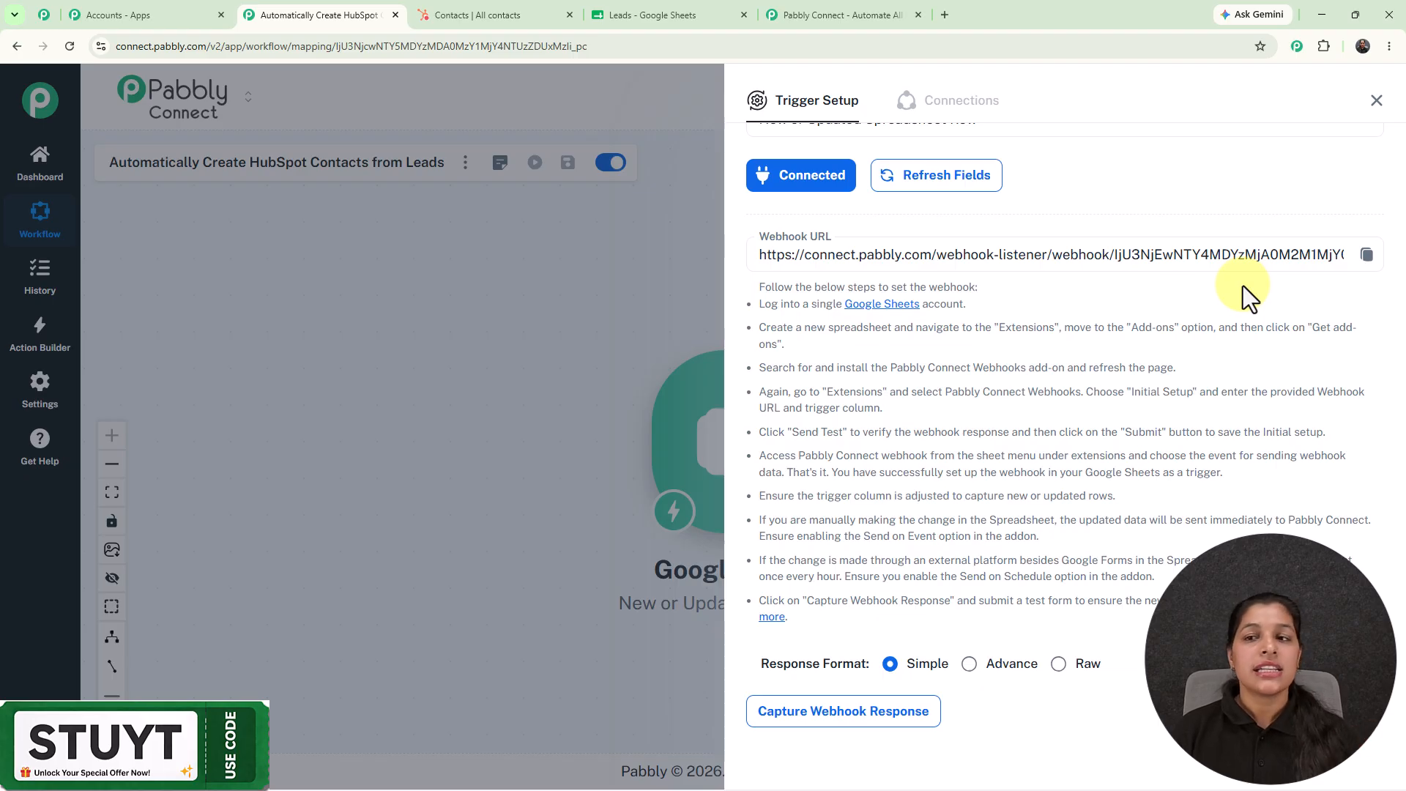
left_click(1366, 254)
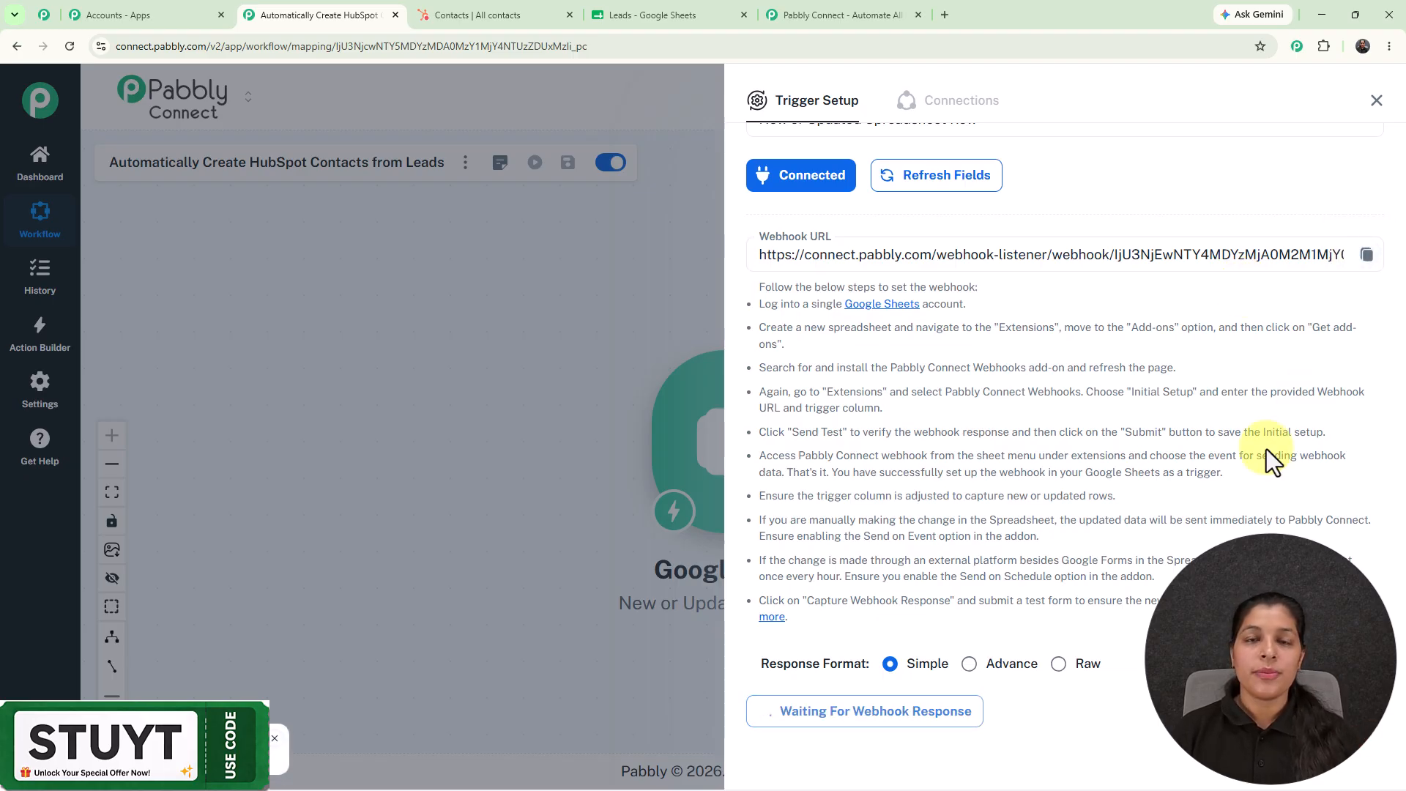
Switch to the Leads spreadsheet and fill row 2 with a sample lead's first name, last name, email and phone number.
left_click(678, 18)
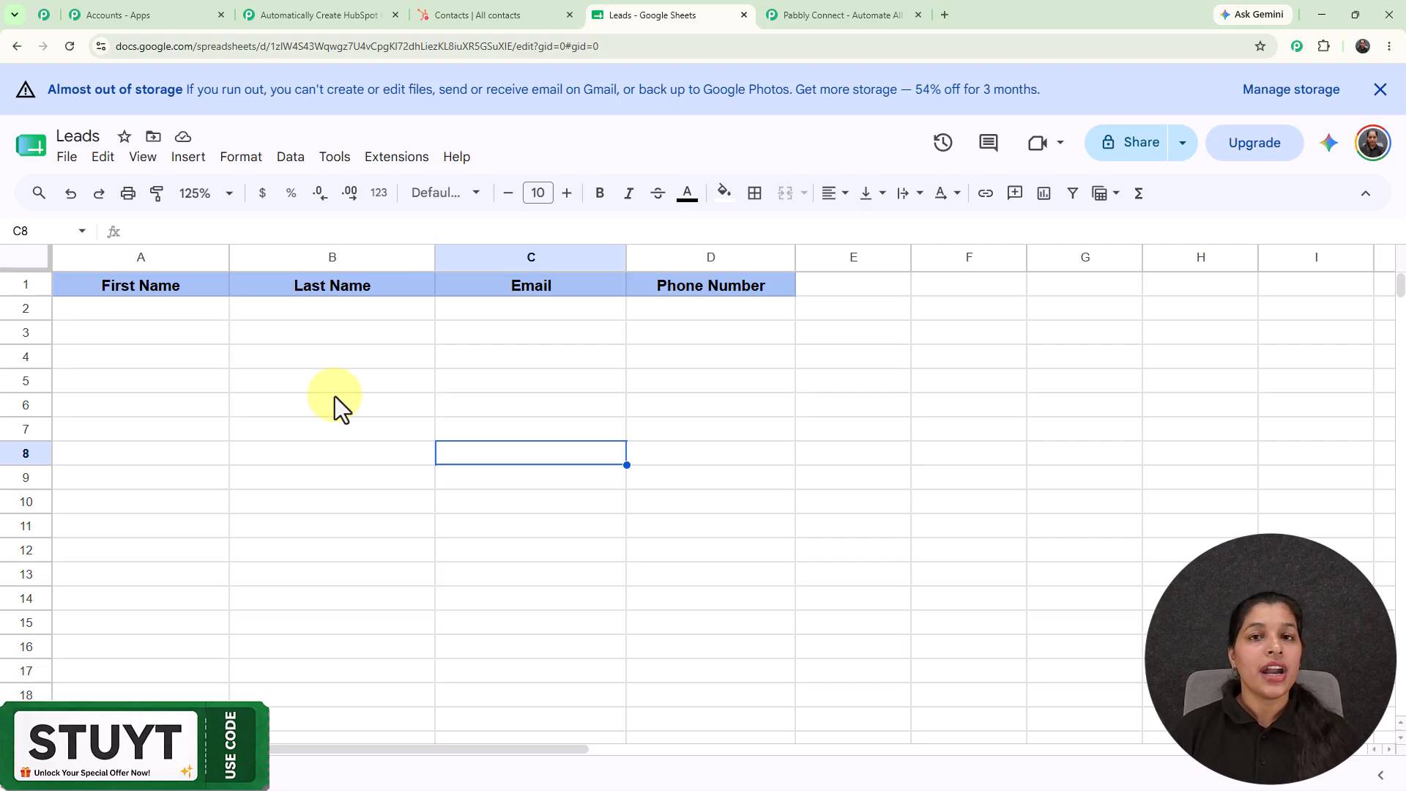
left_click(170, 312)
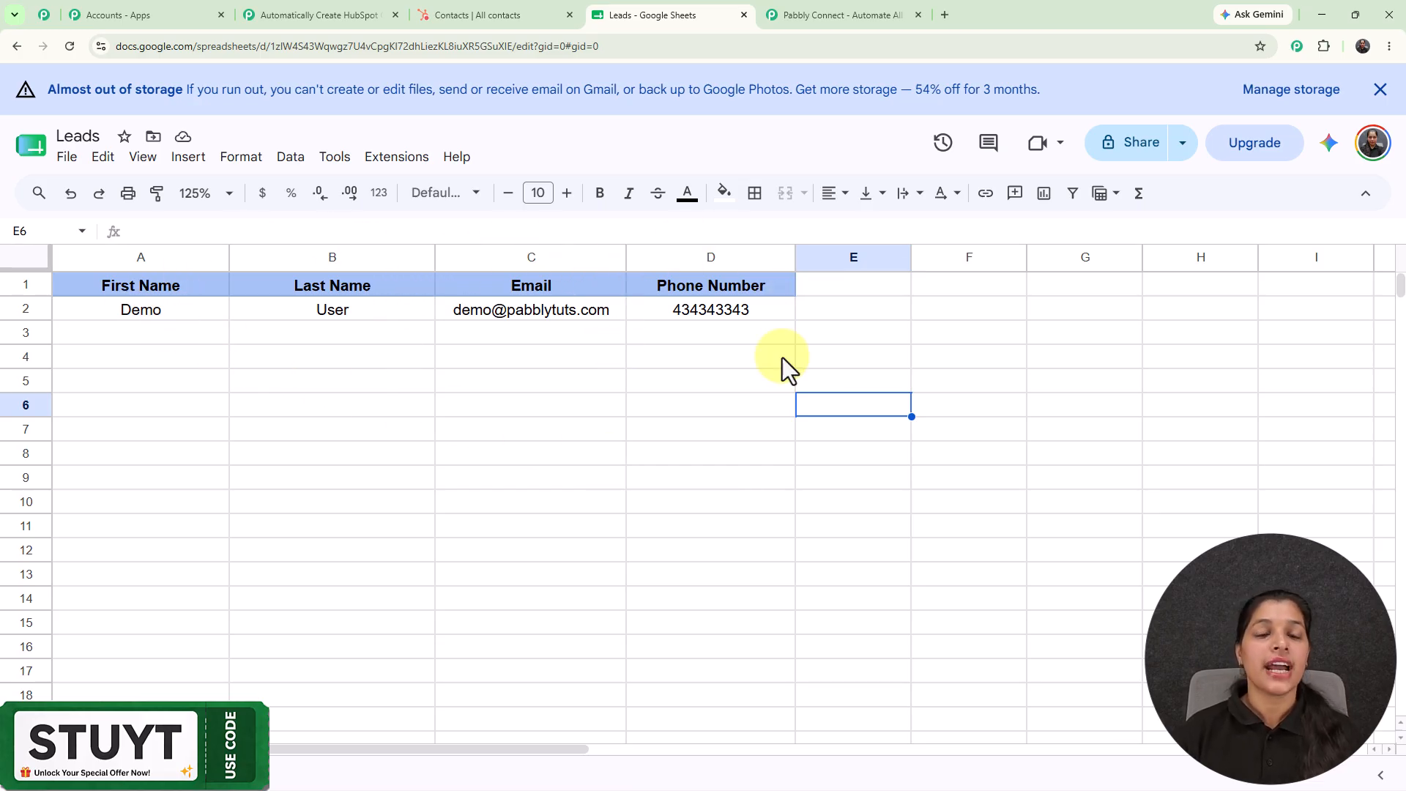
Search the Google Workspace Marketplace for the Pabbly Connect Webhooks add-on, check its listing and close the marketplace.
left_click(382, 168)
mouse_move(399, 192)
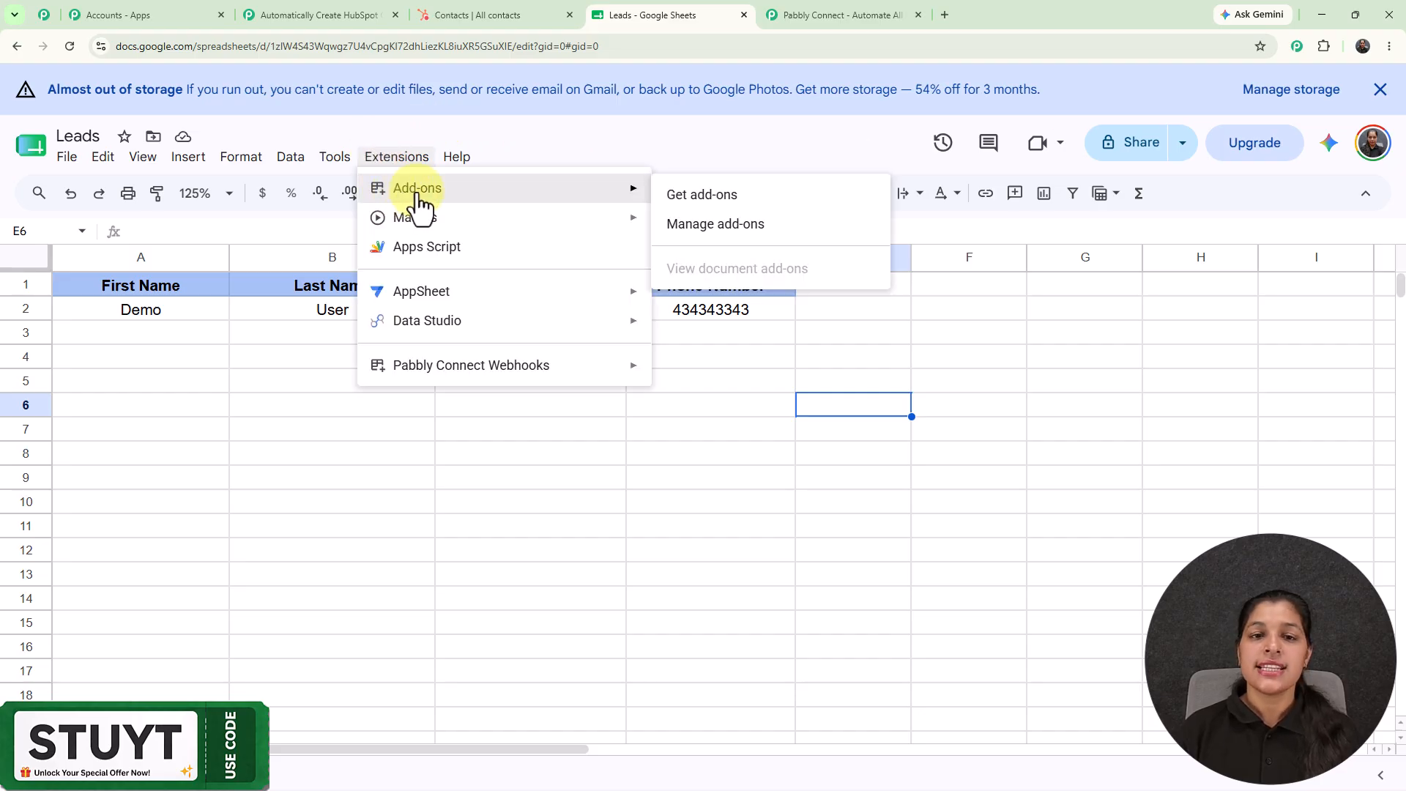
left_click(720, 198)
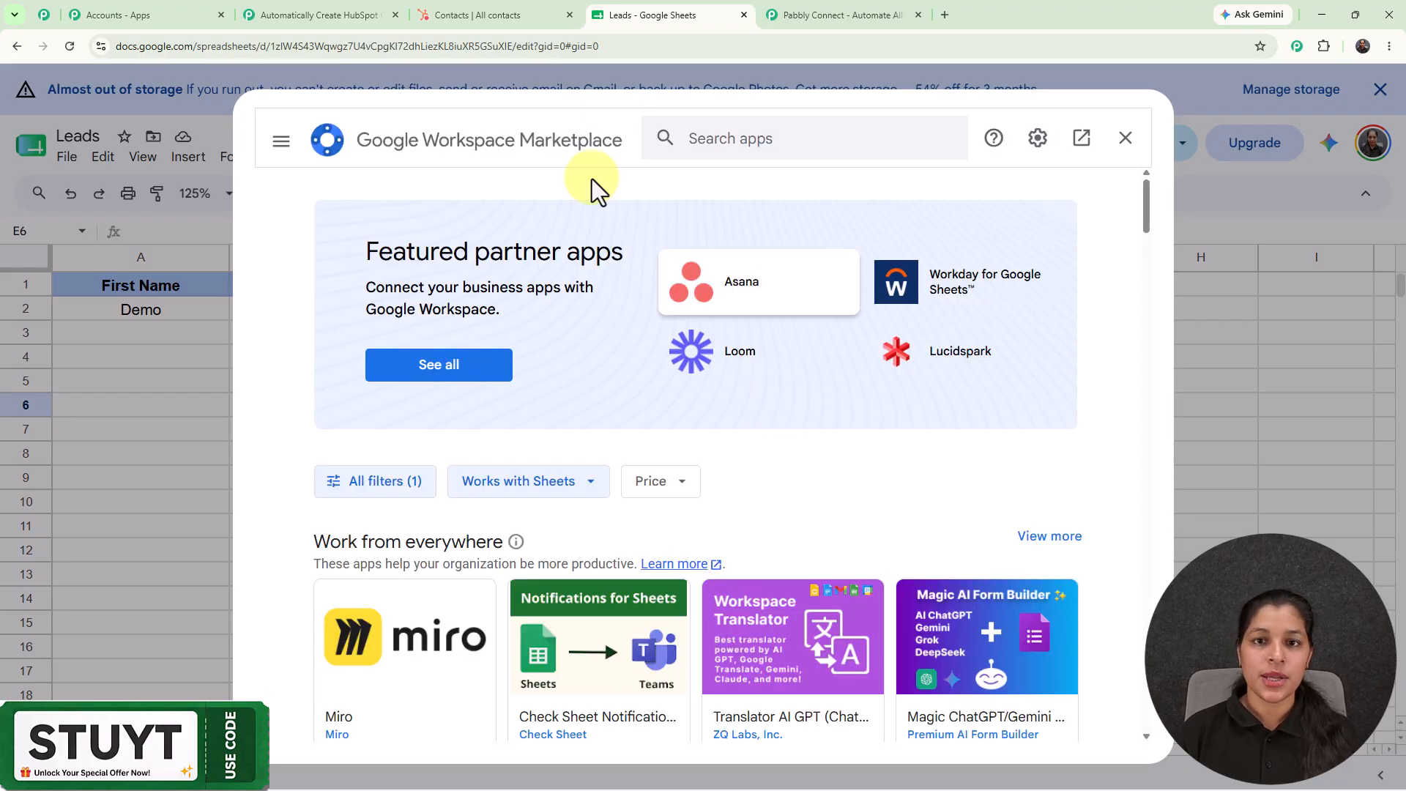
left_click(681, 142)
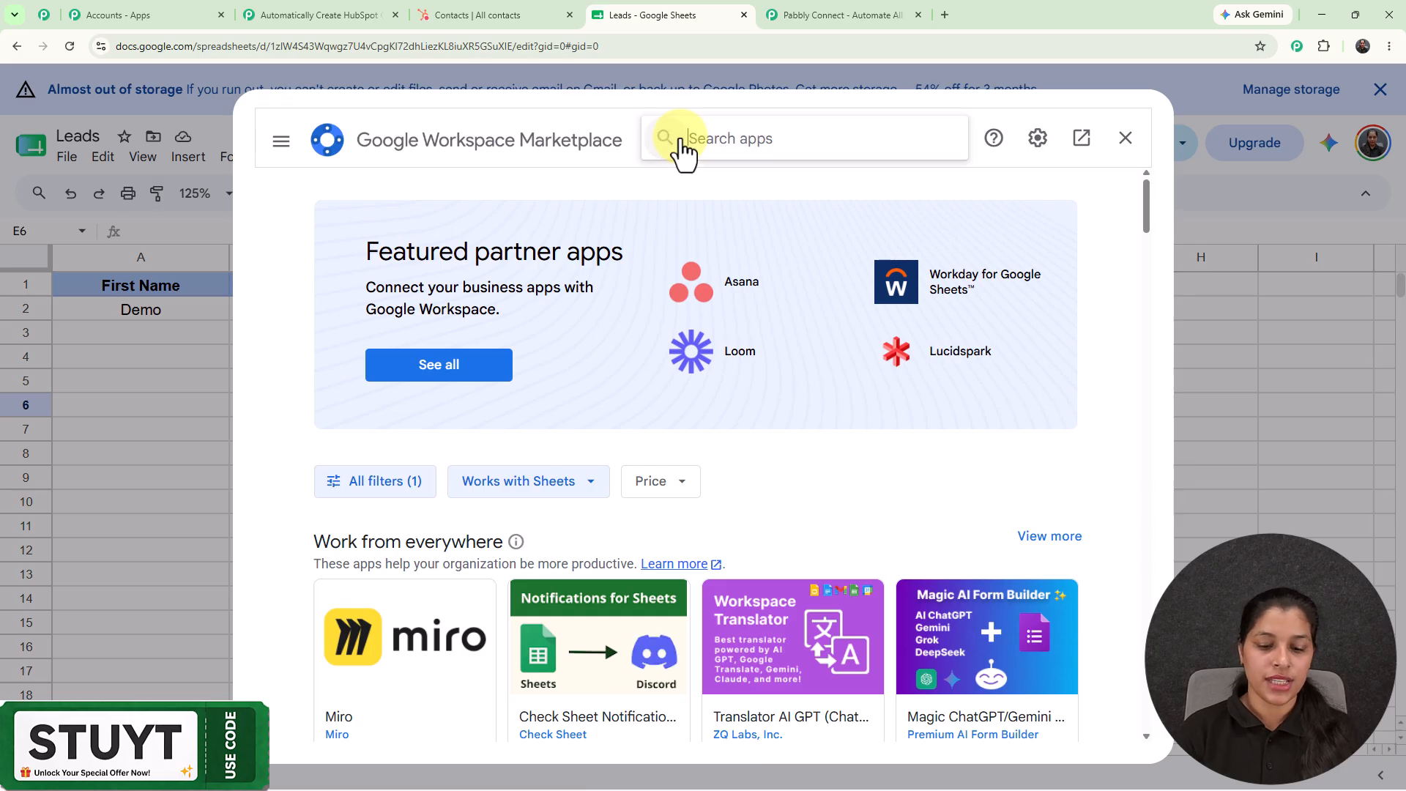
type("pa")
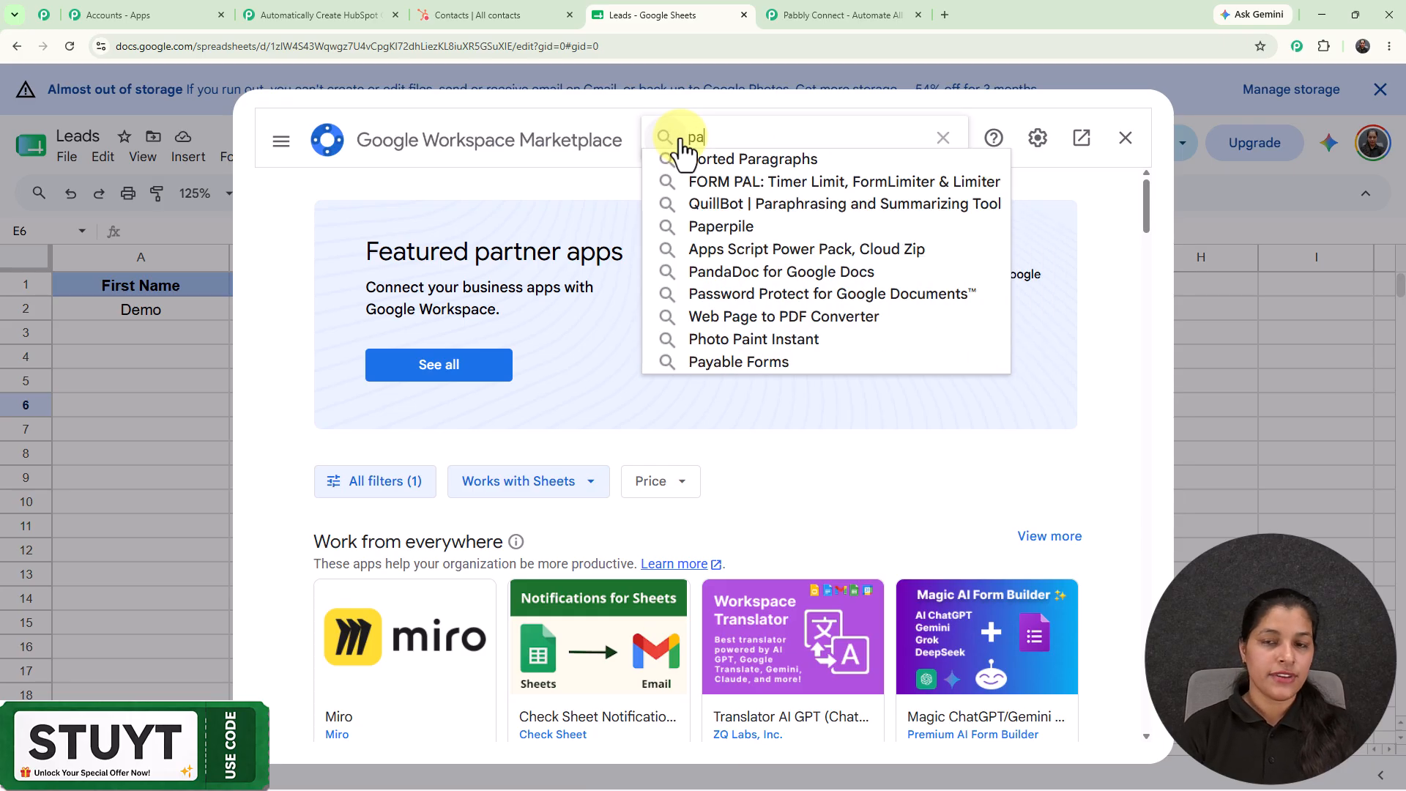
type("bbly Connect Webhooks")
key("Return")
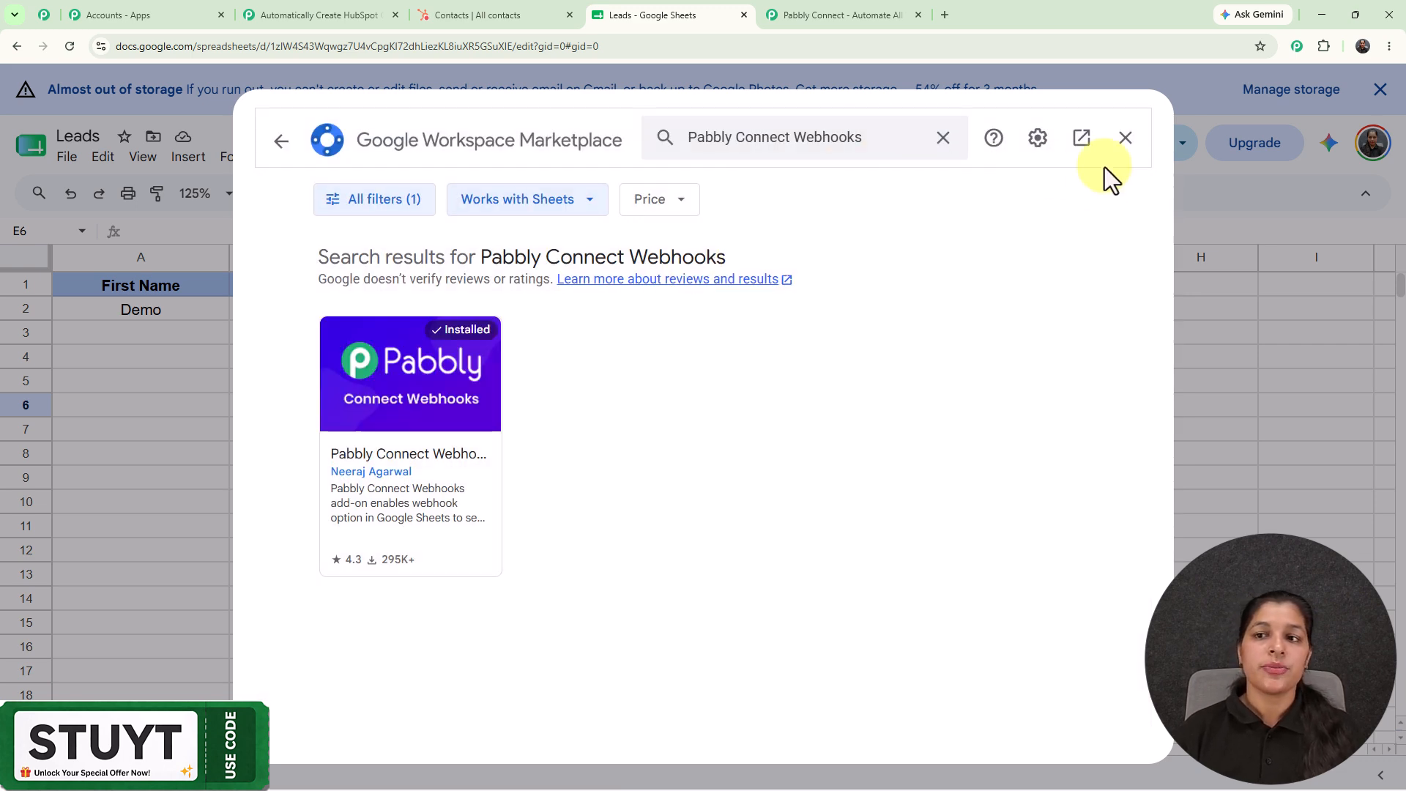
left_click(1126, 139)
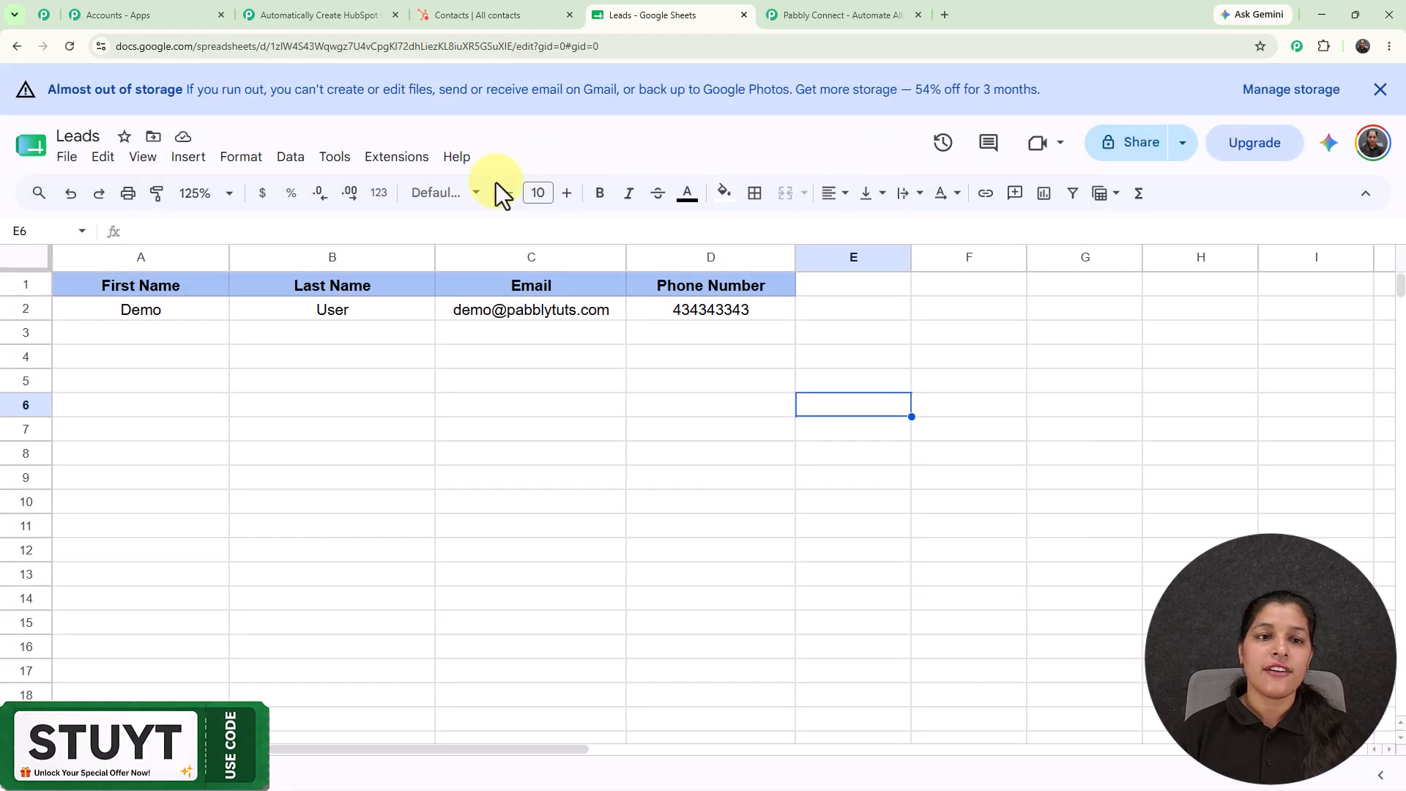
Configure the Pabbly Connect Webhooks initial setup with the copied webhook URL and trigger column D, and submit it.
left_click(424, 158)
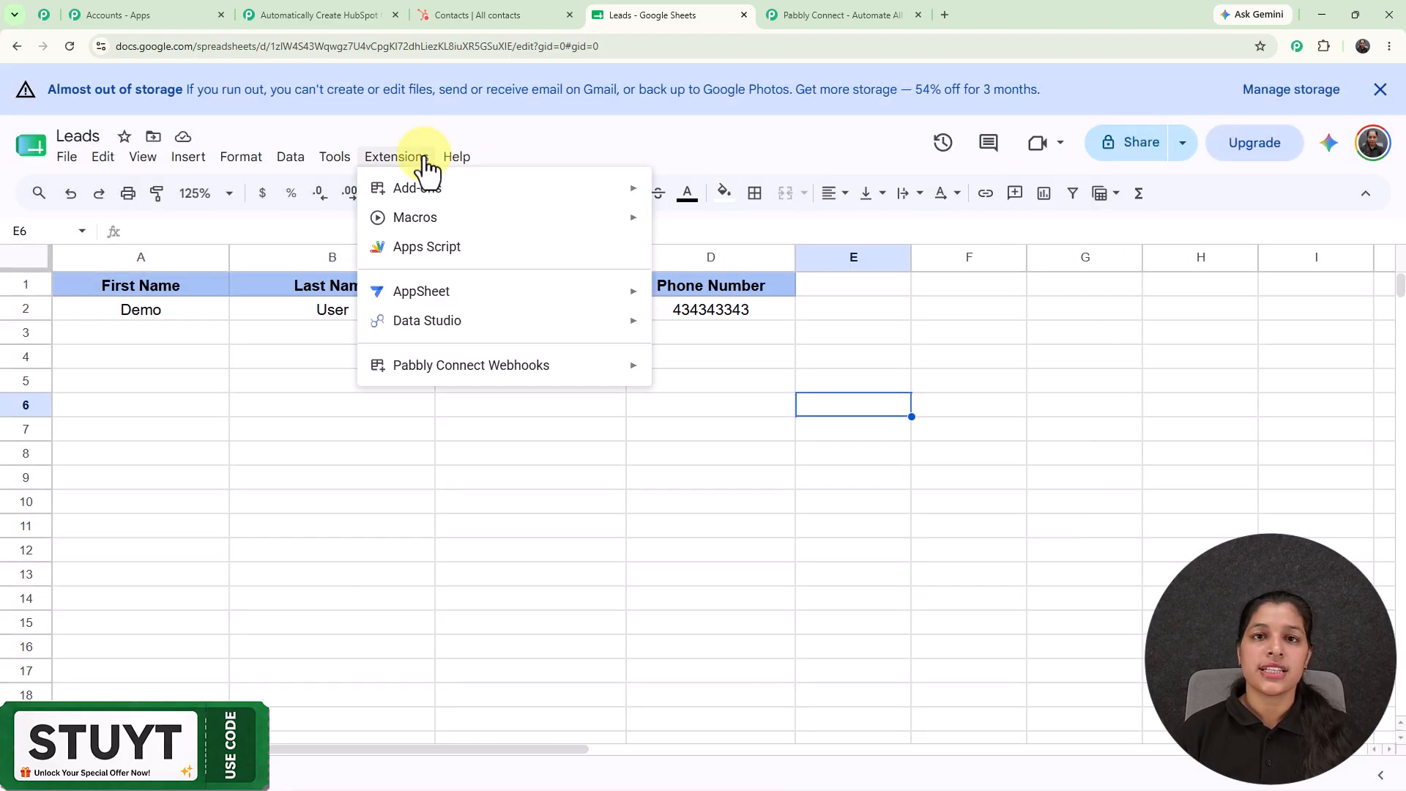
left_click(455, 368)
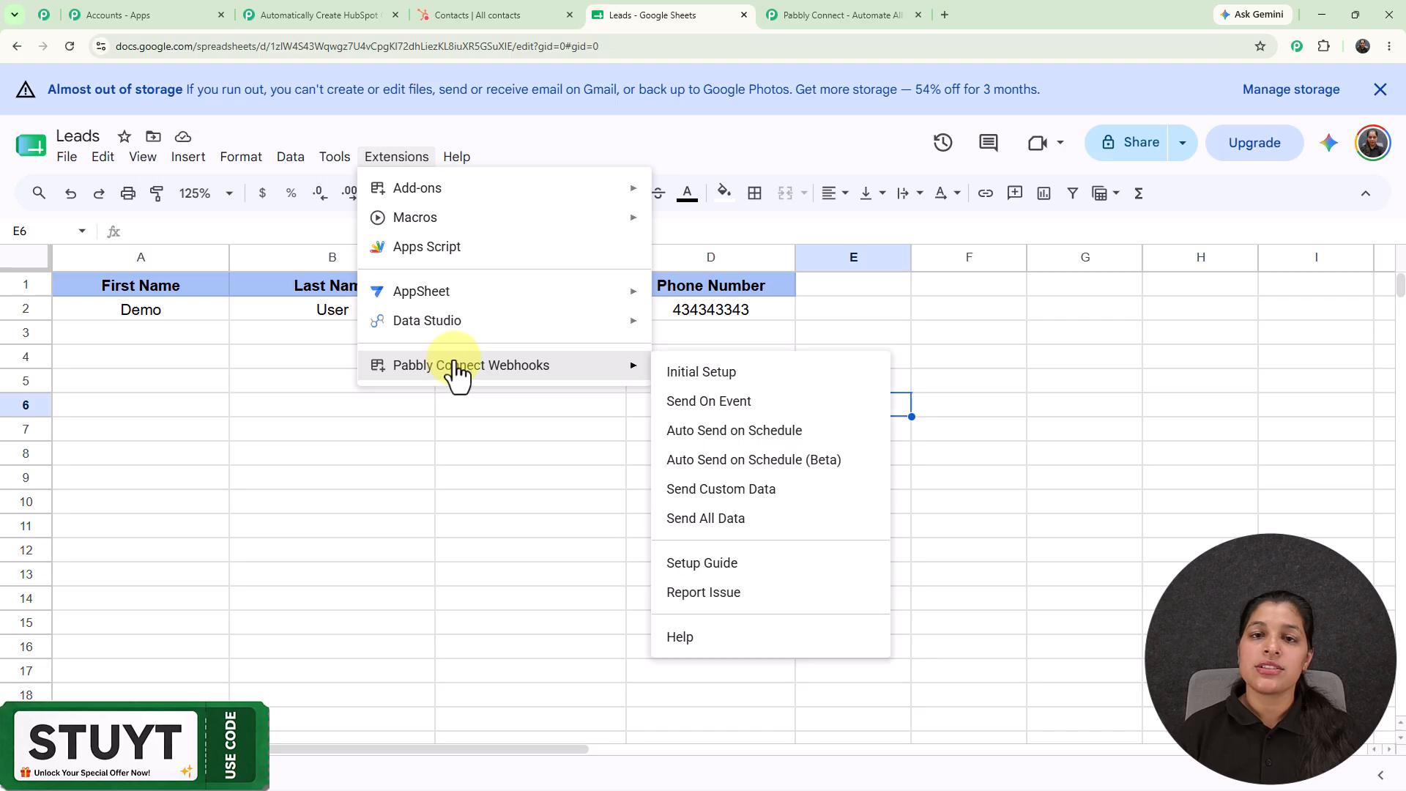
left_click(702, 372)
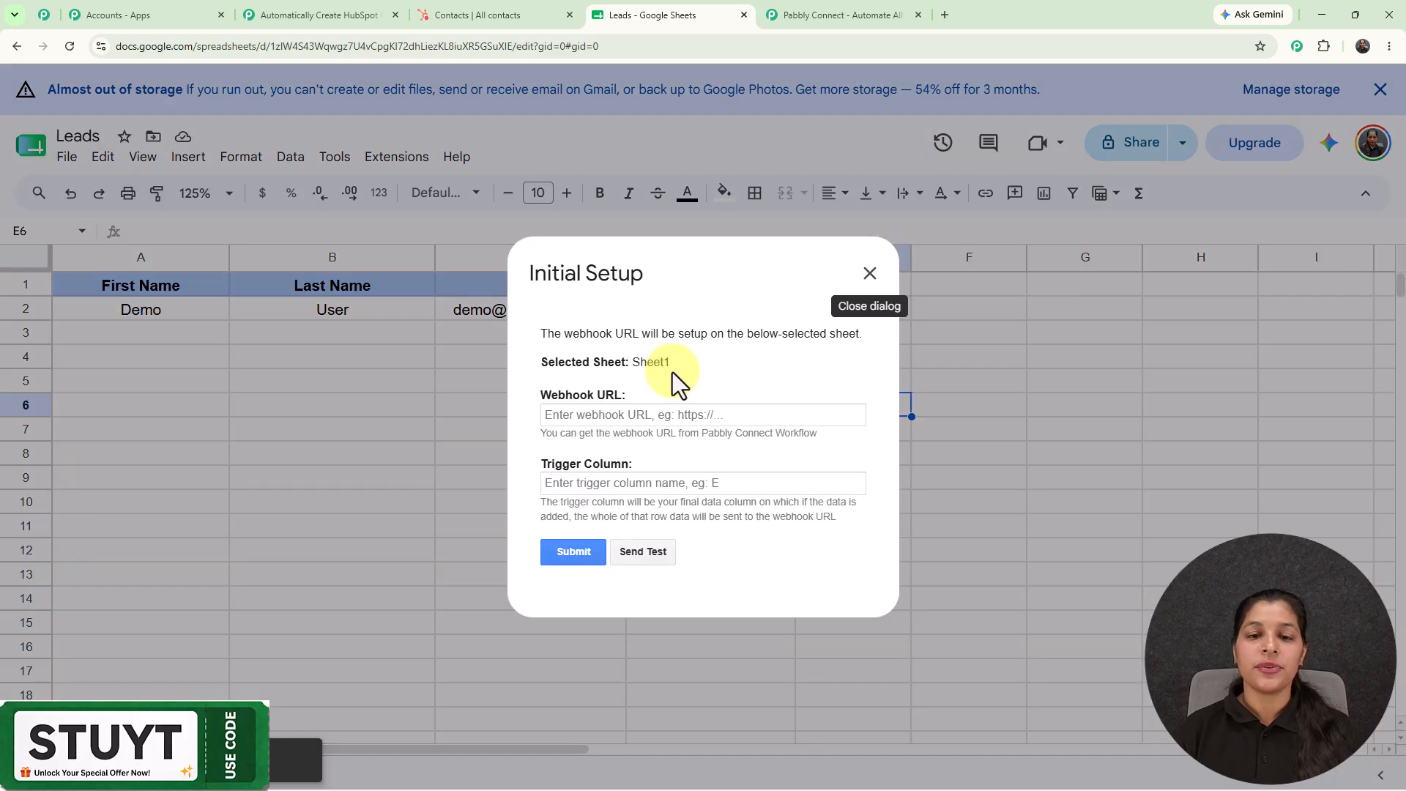
left_click(571, 416)
key("ctrl+v")
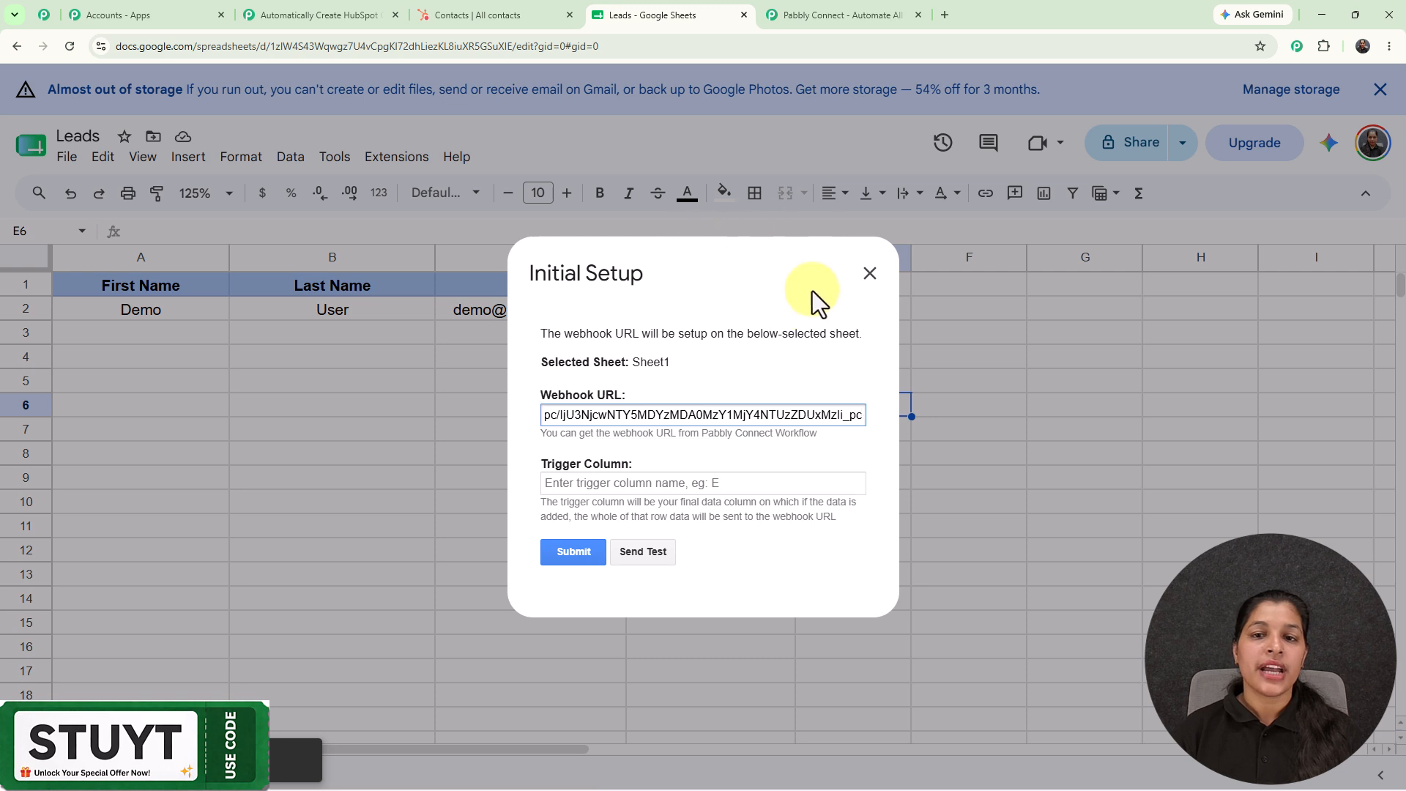
left_click(611, 481)
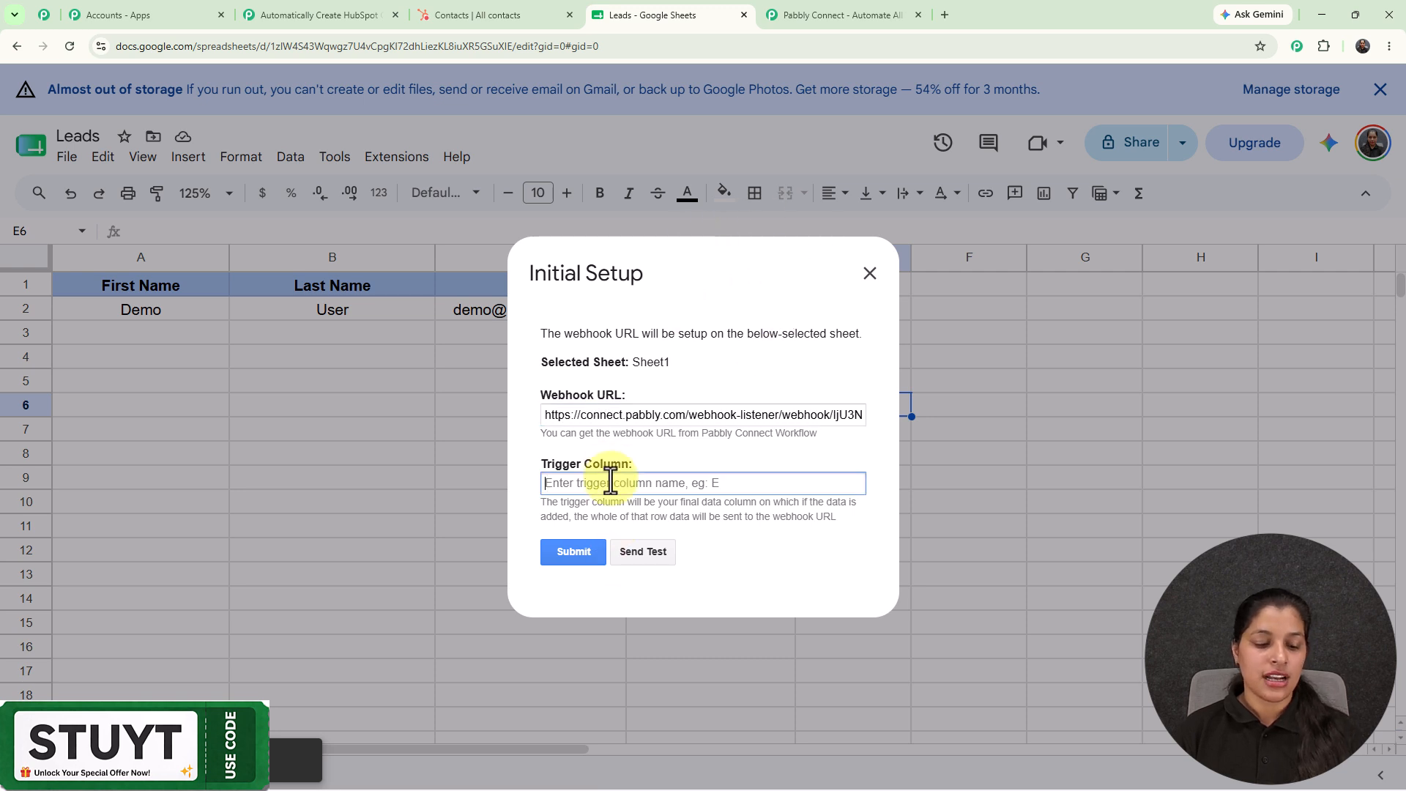
type("D")
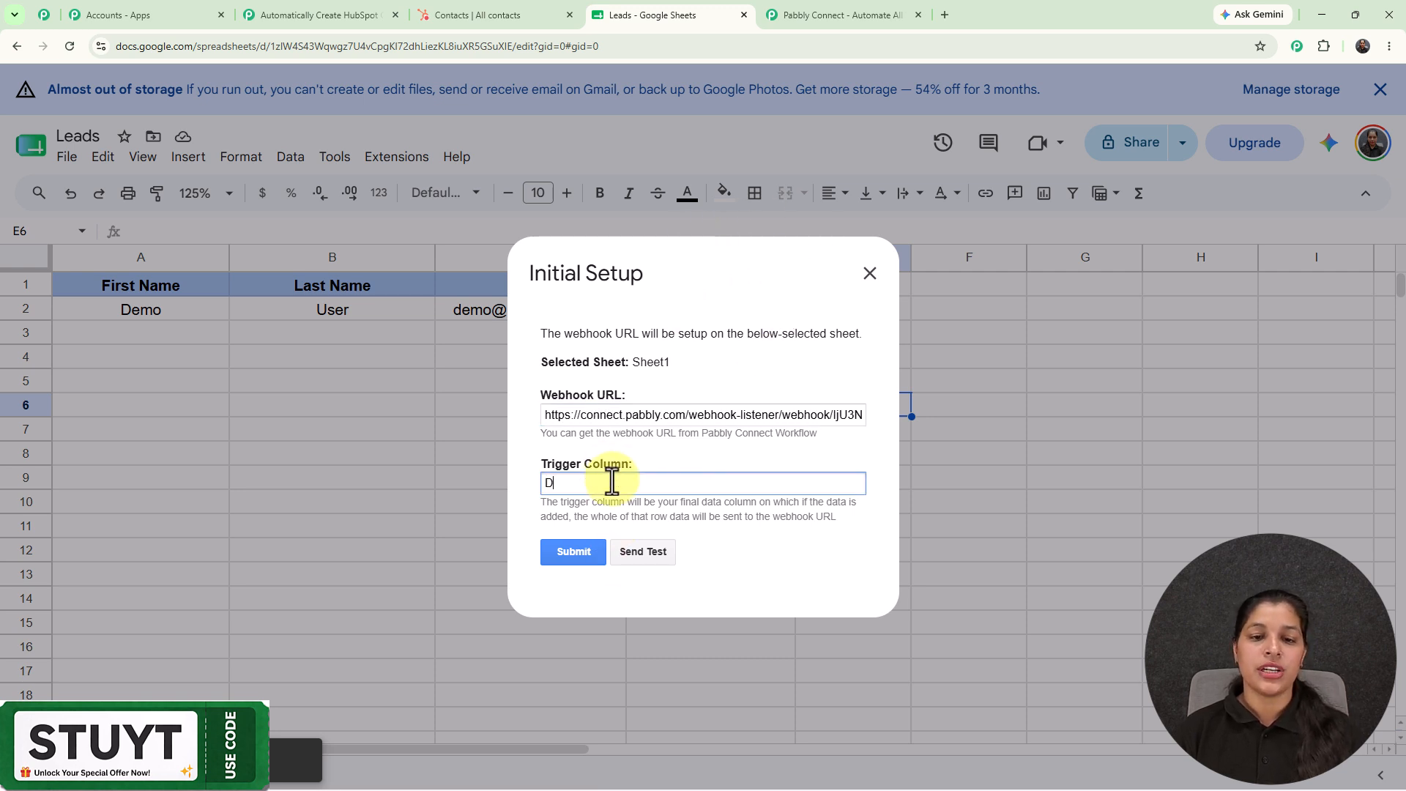
left_click(570, 554)
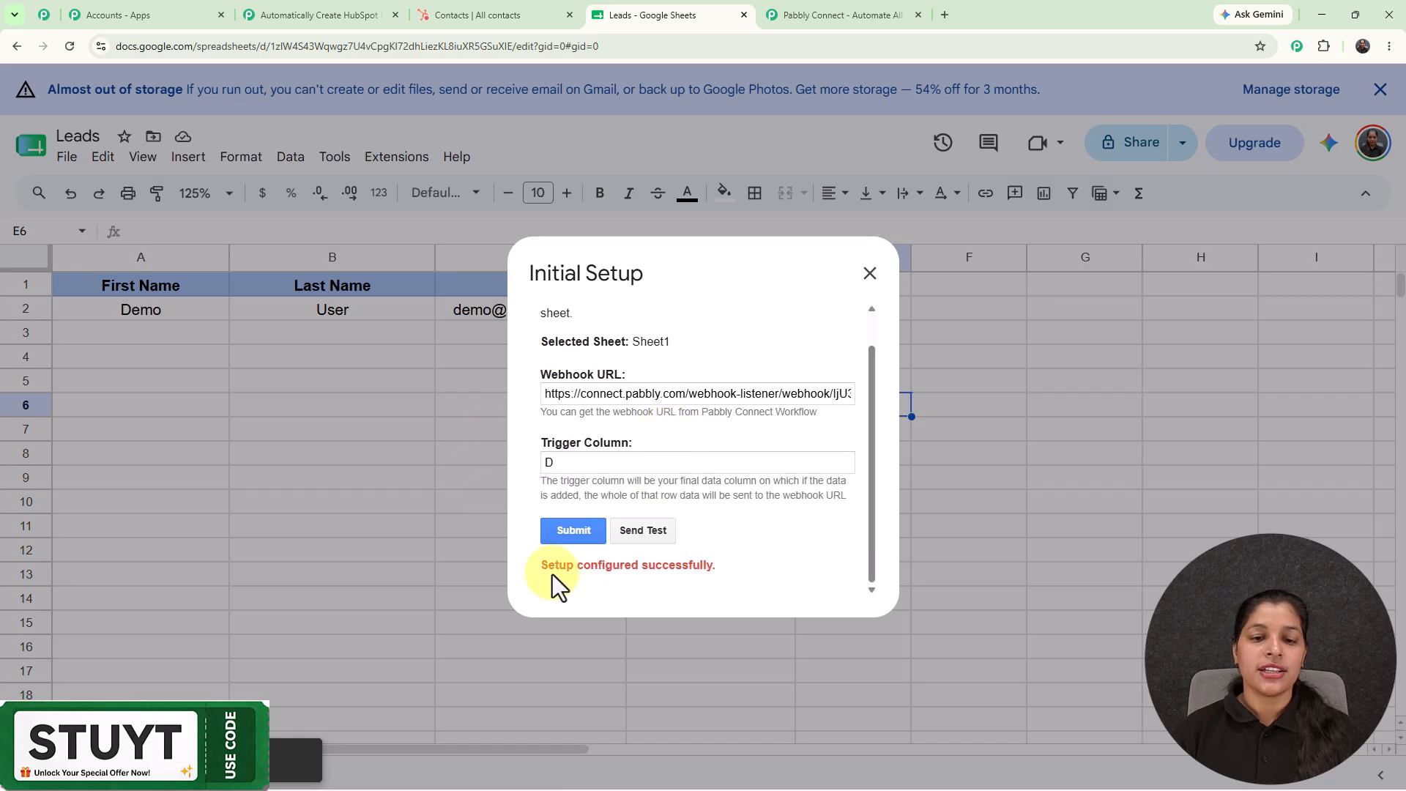
left_click_drag(543, 568, 754, 550)
left_click(754, 548)
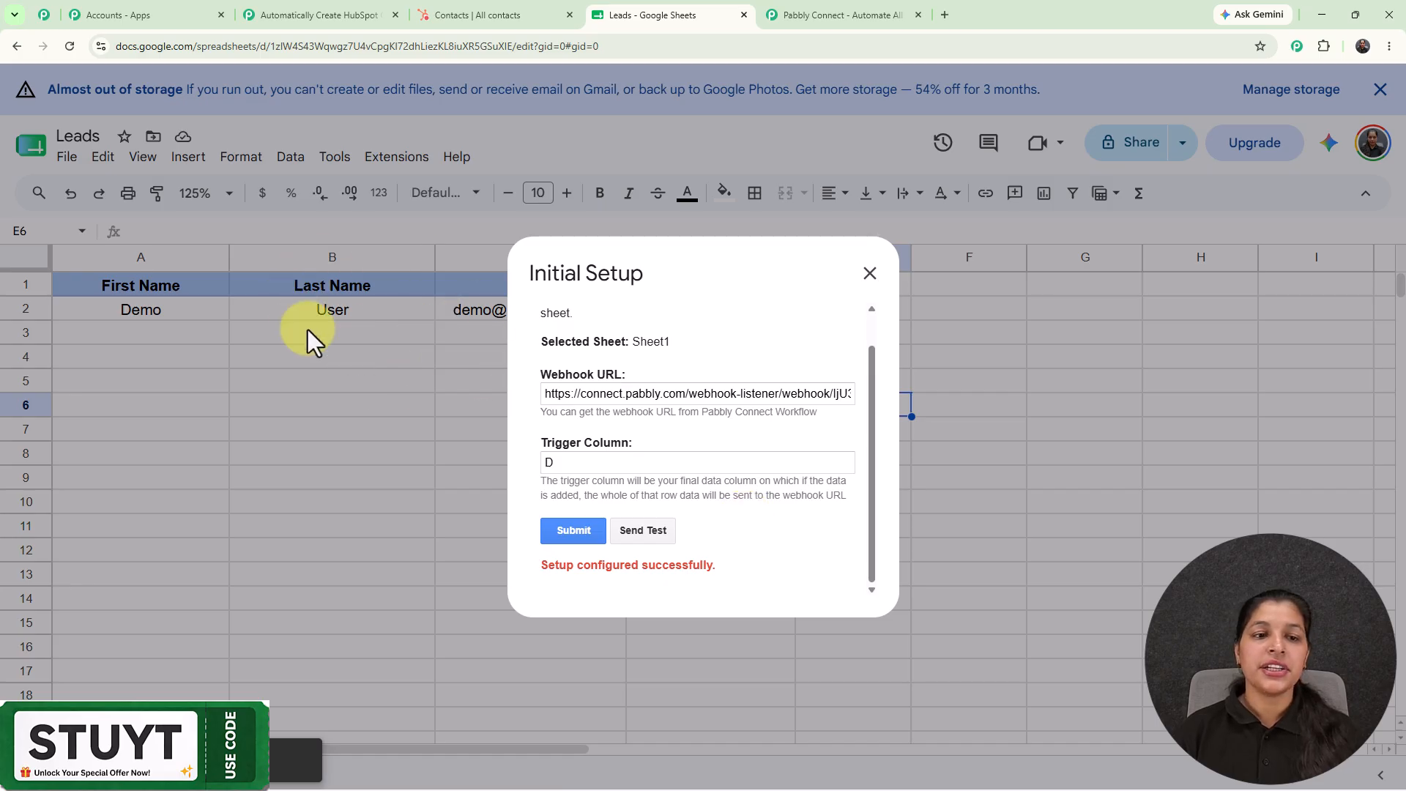
Send the sample lead row as test data to the webhook, check the response and close the initial setup.
left_click(641, 530)
scroll(715, 384, "down", 1)
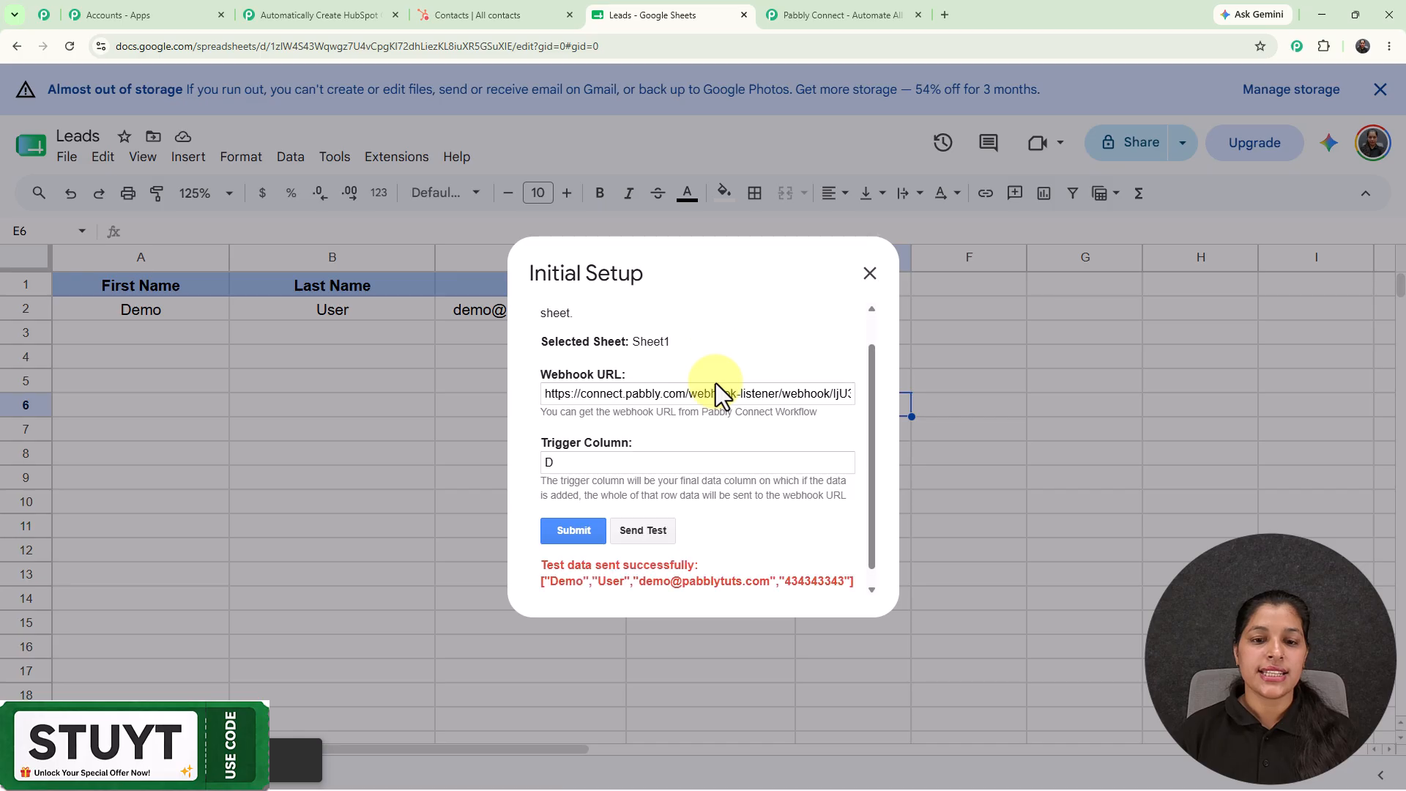
left_click_drag(538, 553, 716, 559)
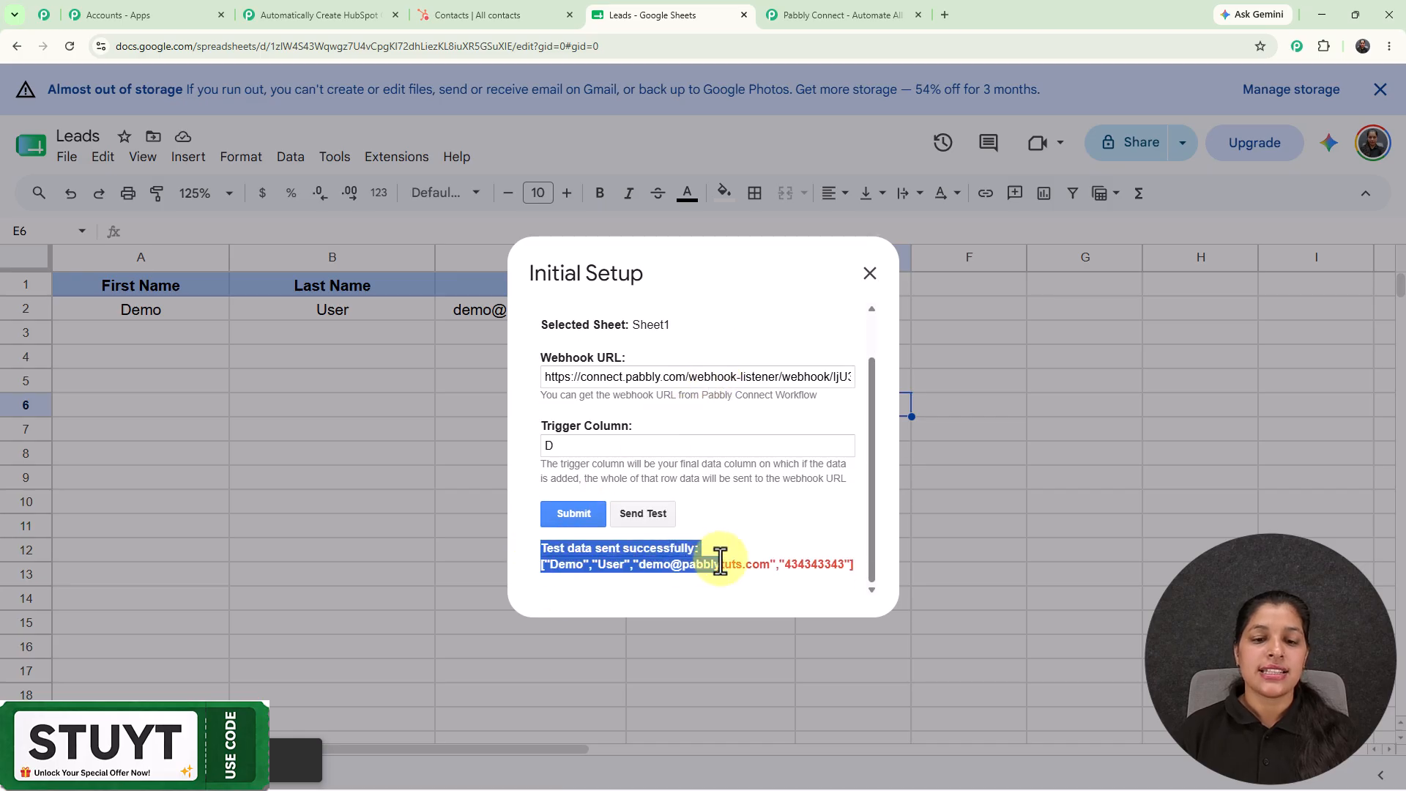
left_click(757, 529)
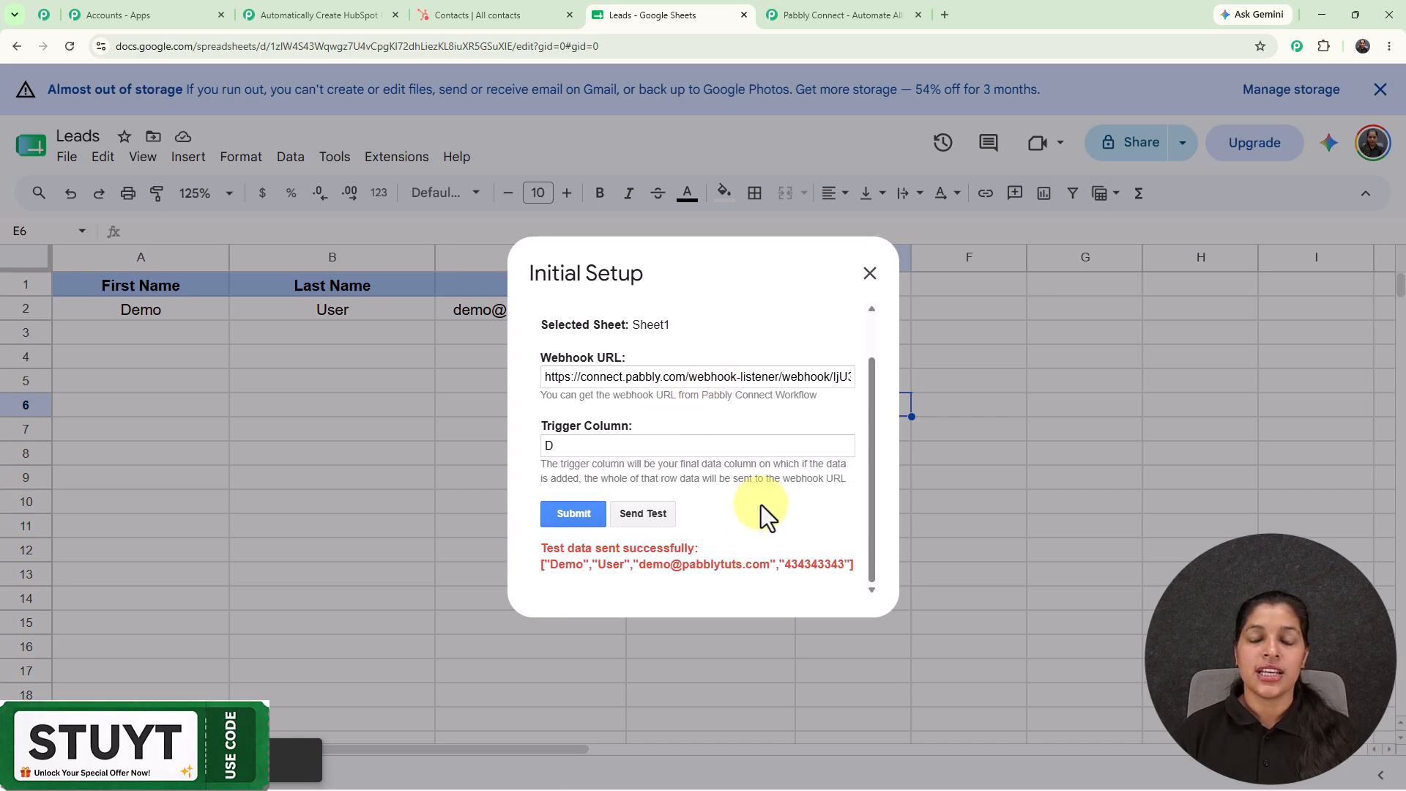
left_click(870, 274)
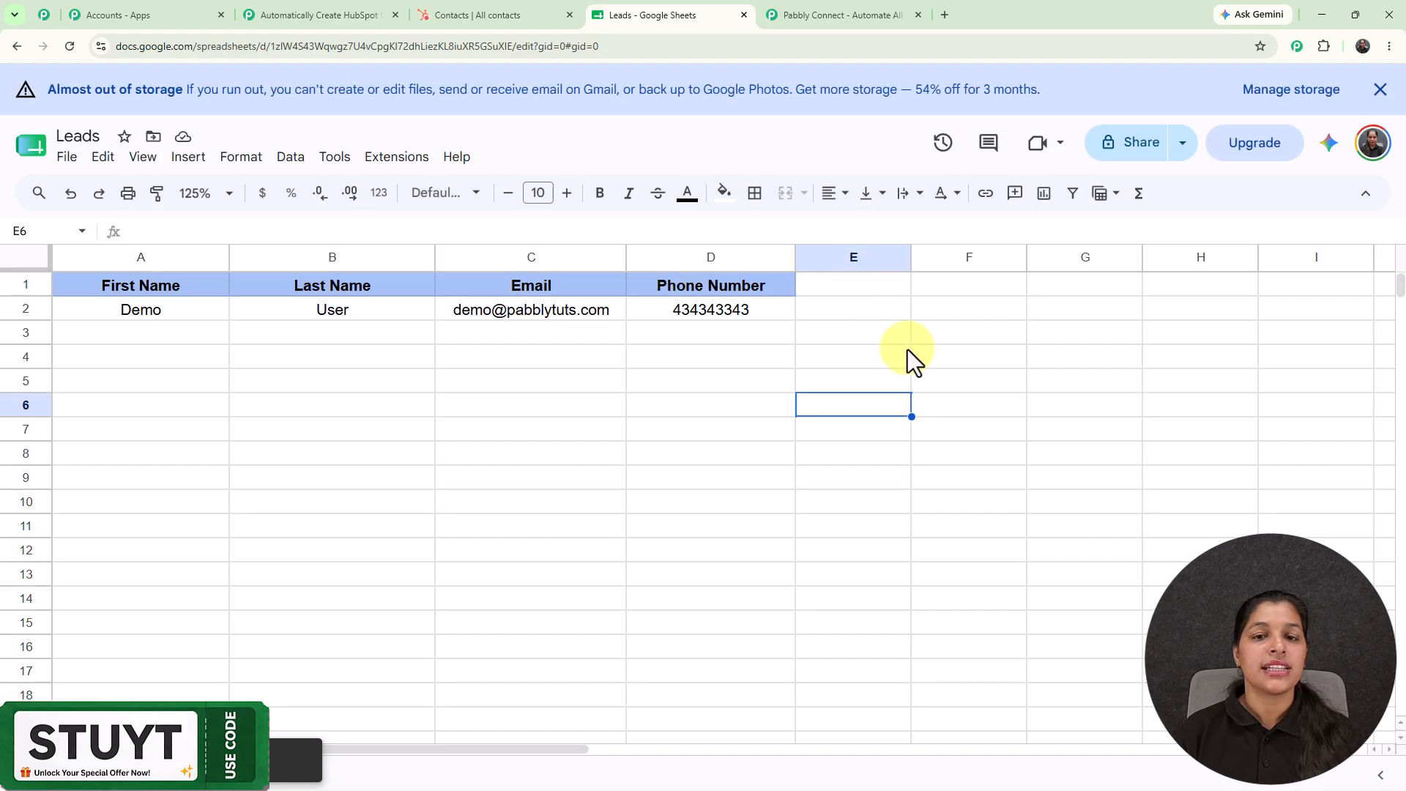
Switch to the Pabbly Connect workflow and review the lead data captured in the Google Sheets trigger response.
left_click(908, 349)
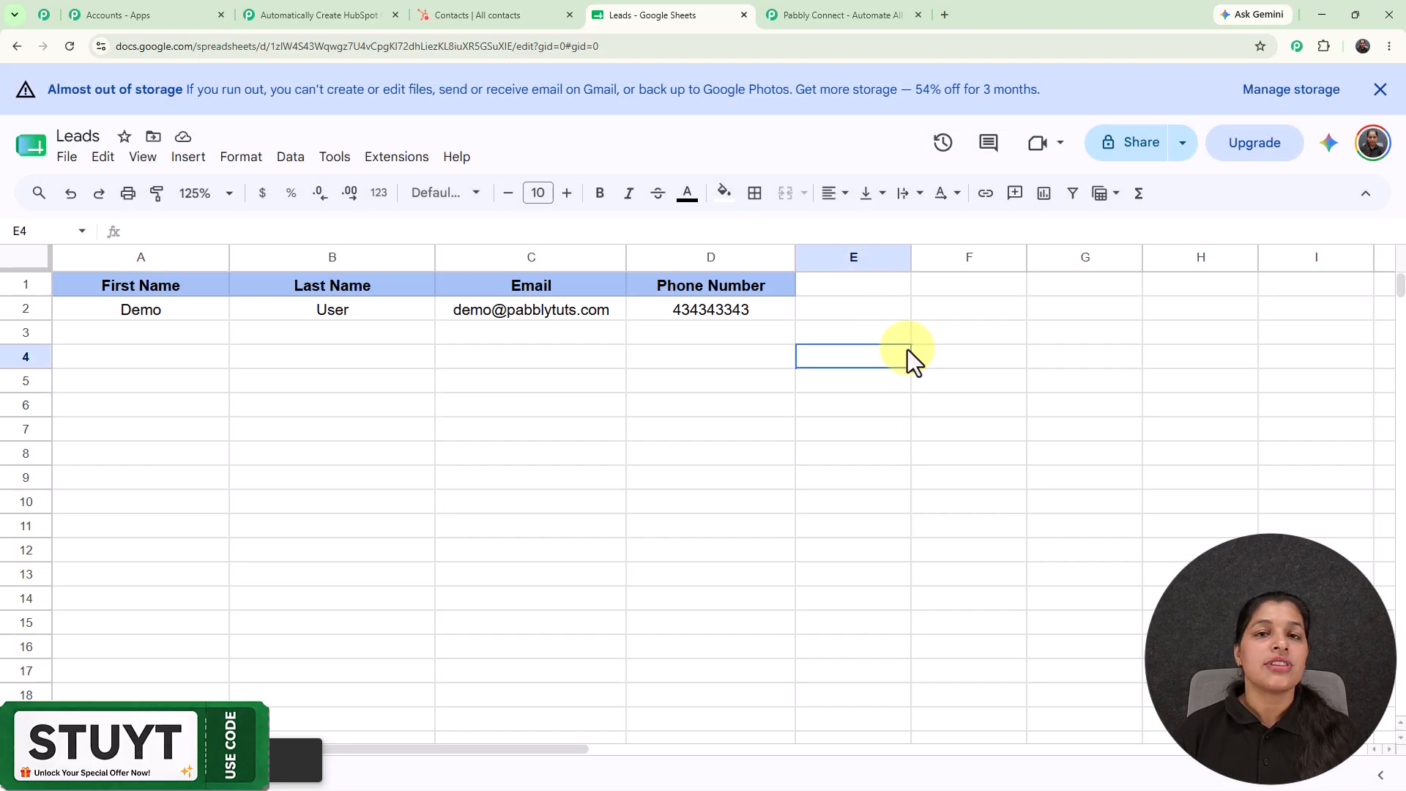
left_click(321, 10)
scroll(963, 425, "down", 5)
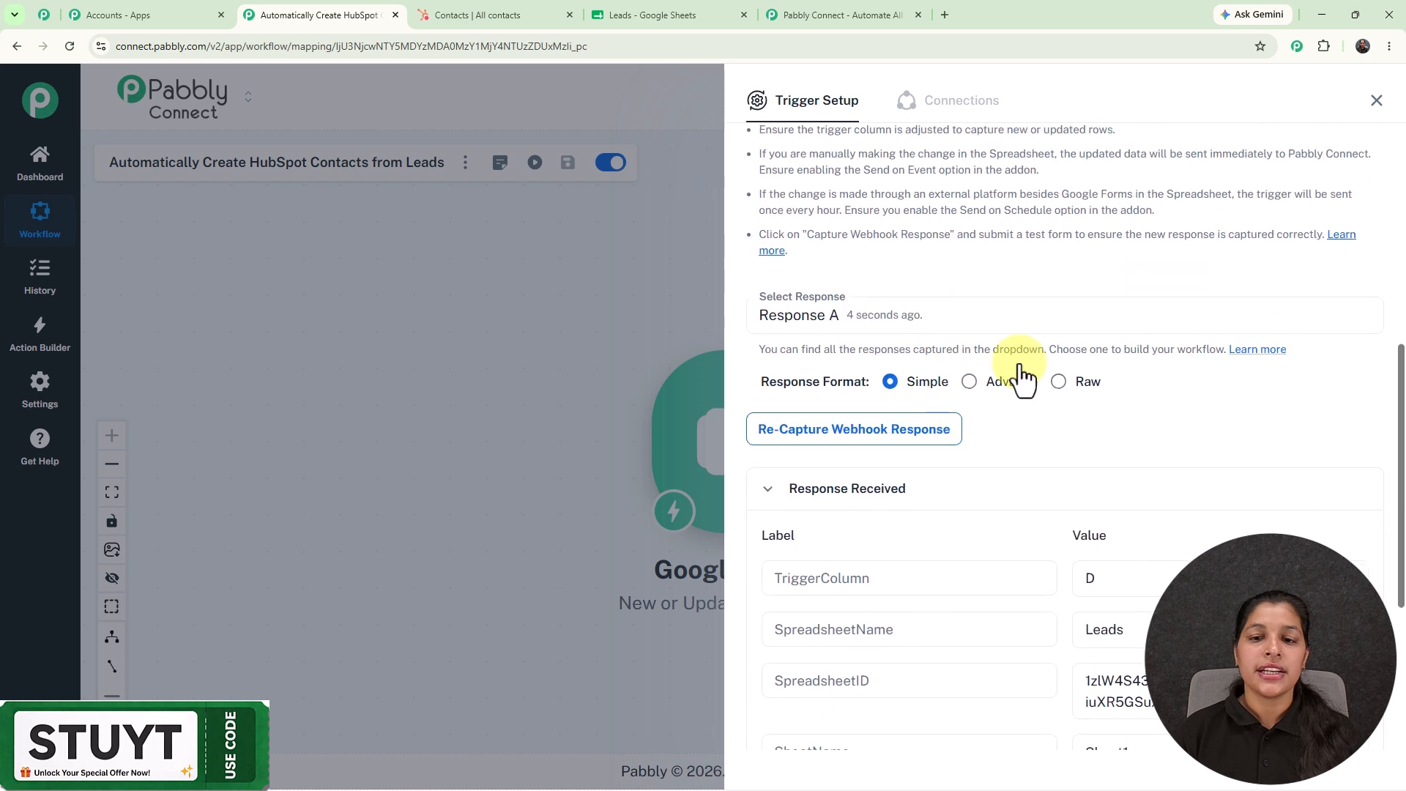
scroll(945, 308, "down", 2)
scroll(999, 430, "down", 2)
scroll(1218, 314, "down", 3)
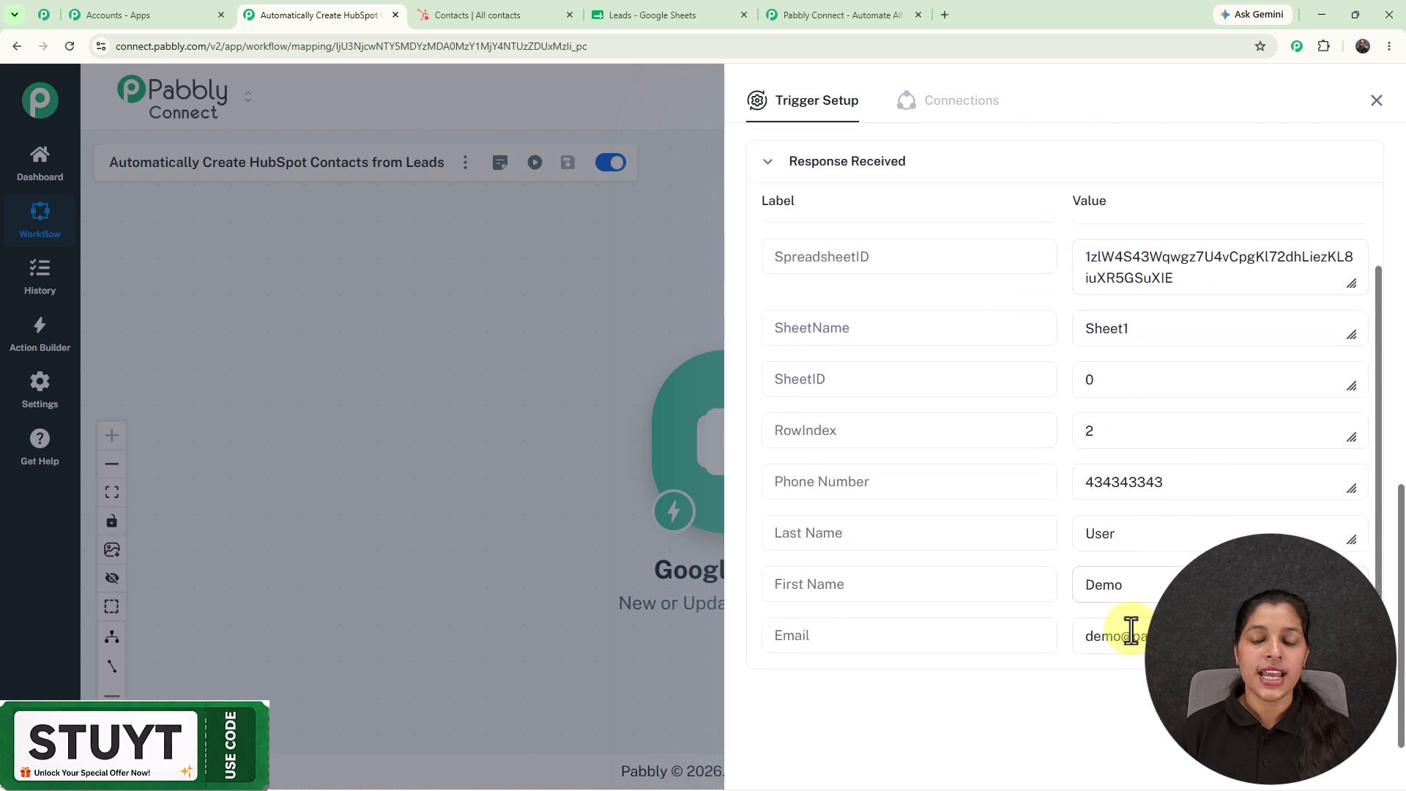
left_click(1232, 489)
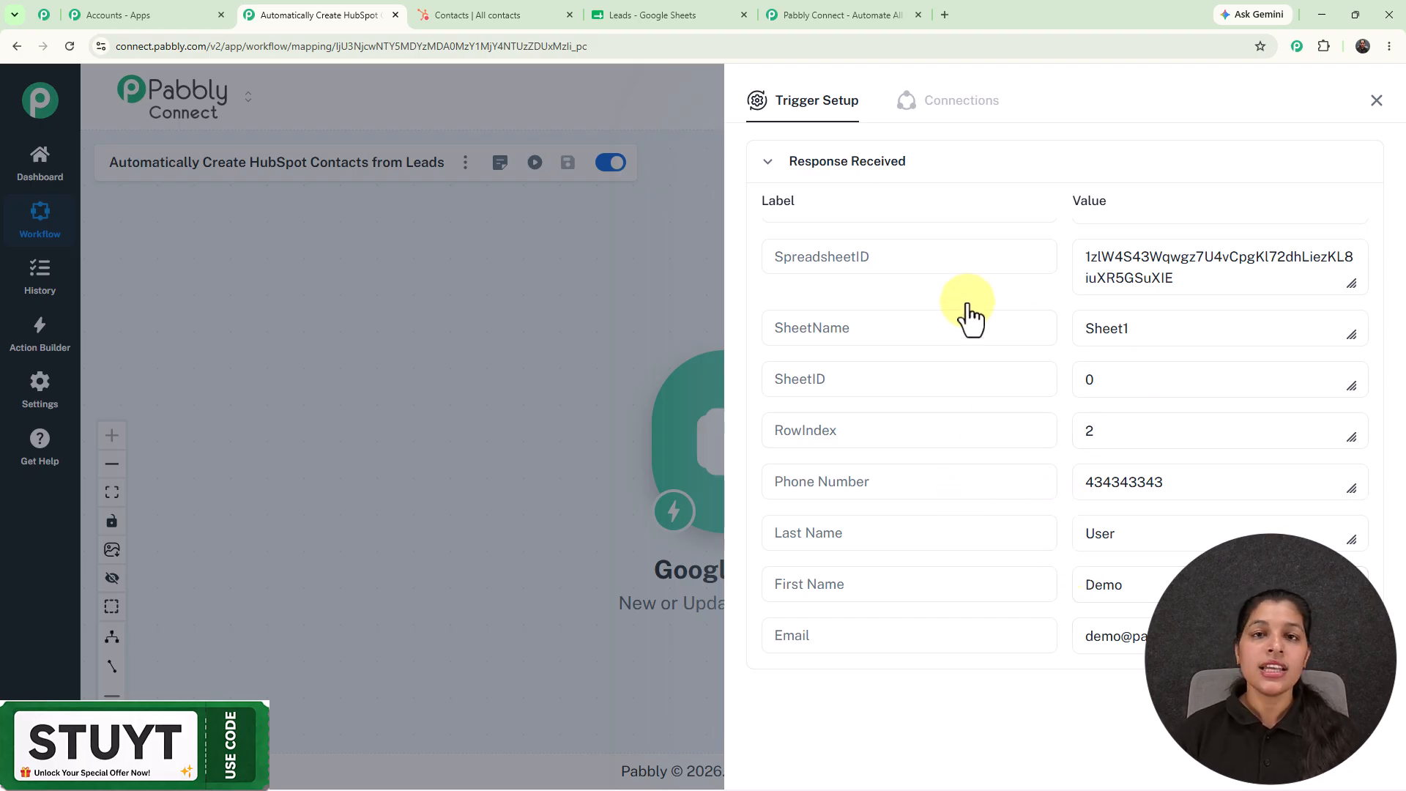
Switch to the Leads spreadsheet, enable Send On Event for the Pabbly Connect Webhooks add-on and check that it is active.
left_click(641, 15)
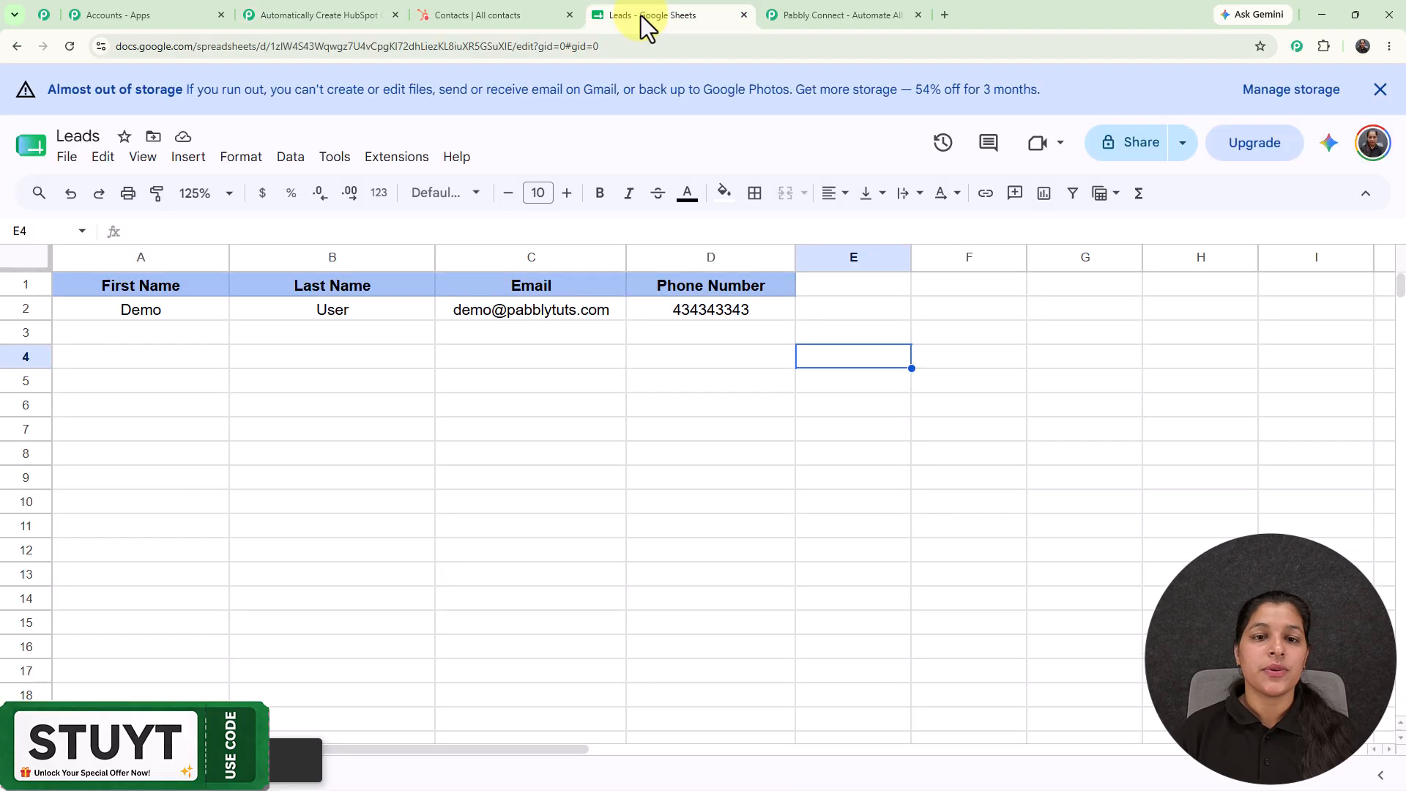
left_click(520, 520)
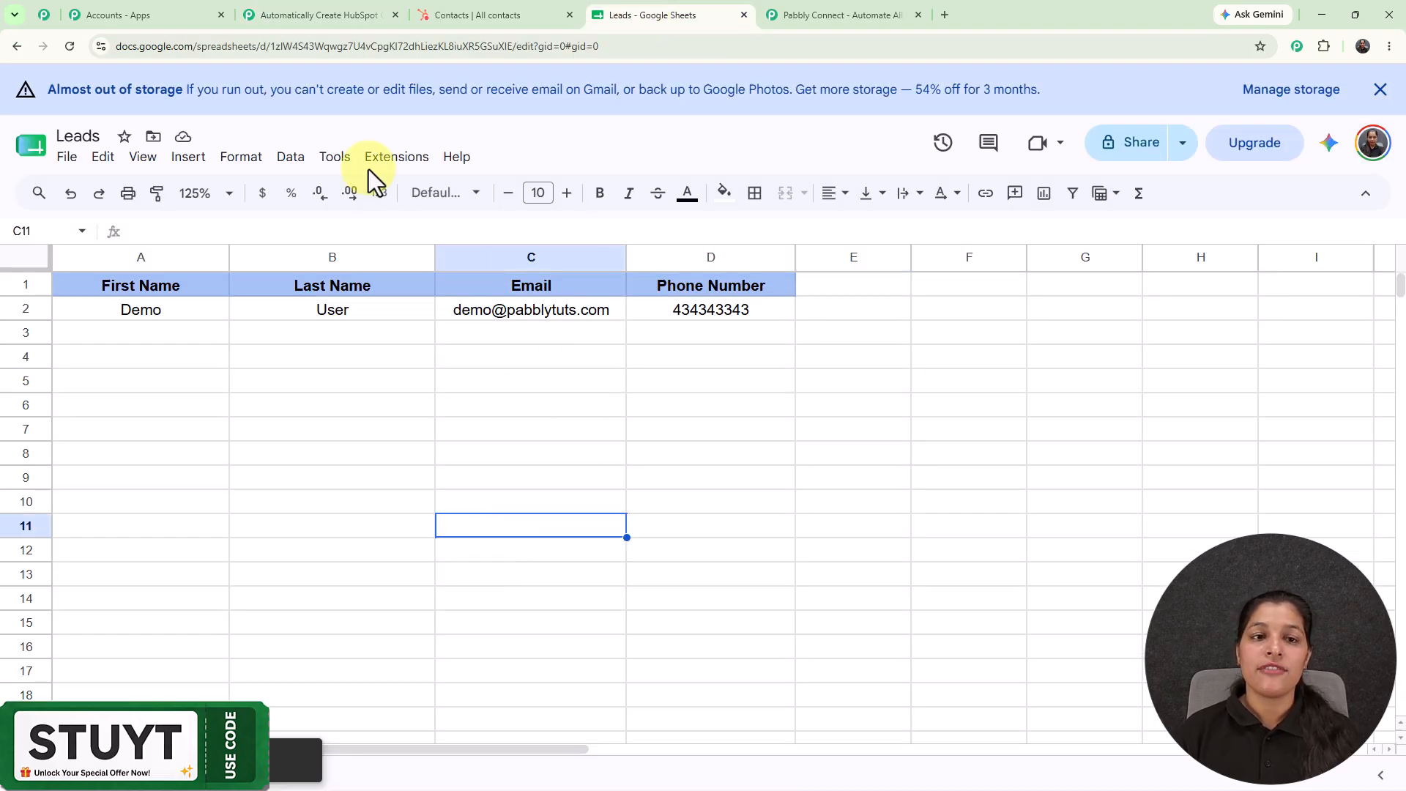
left_click(388, 159)
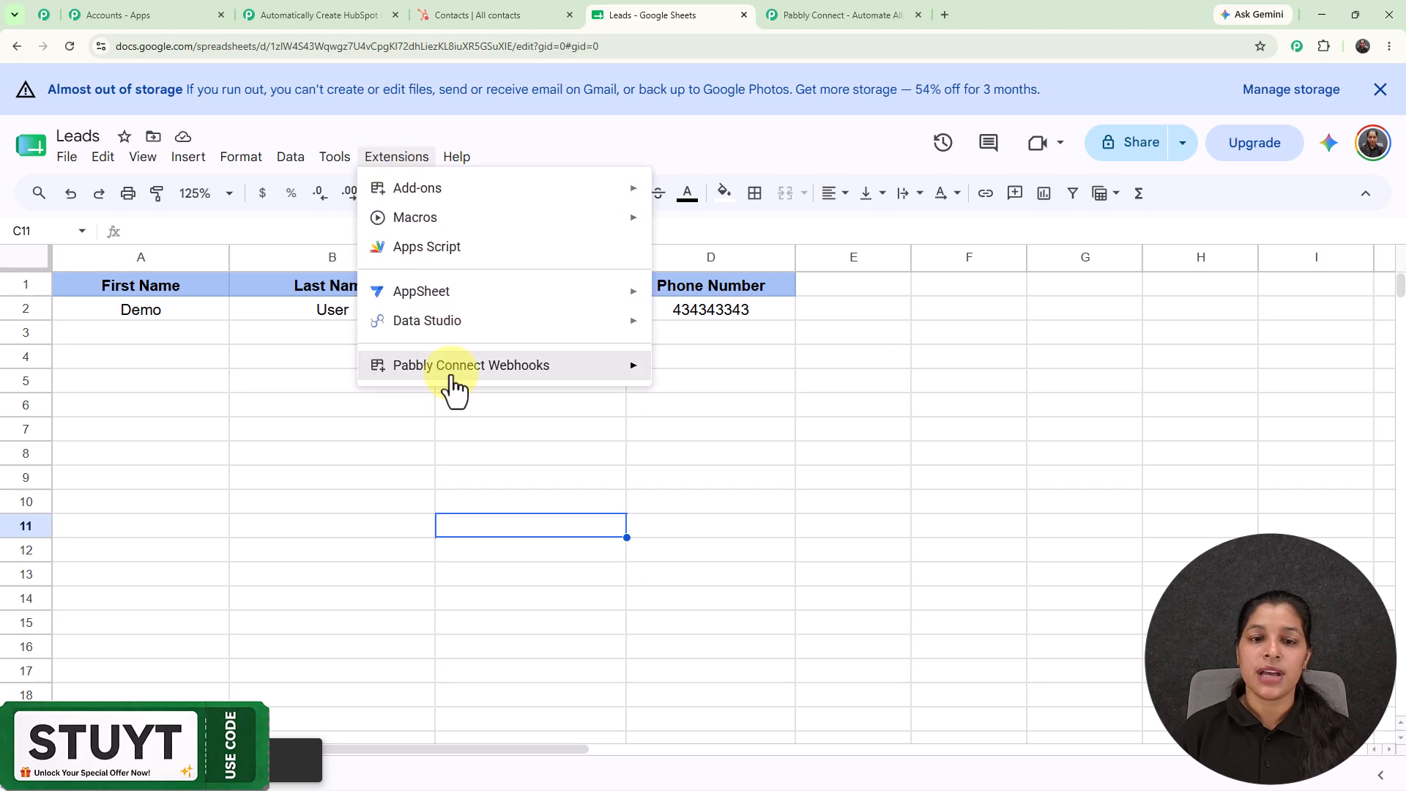
mouse_move(484, 386)
left_click(718, 409)
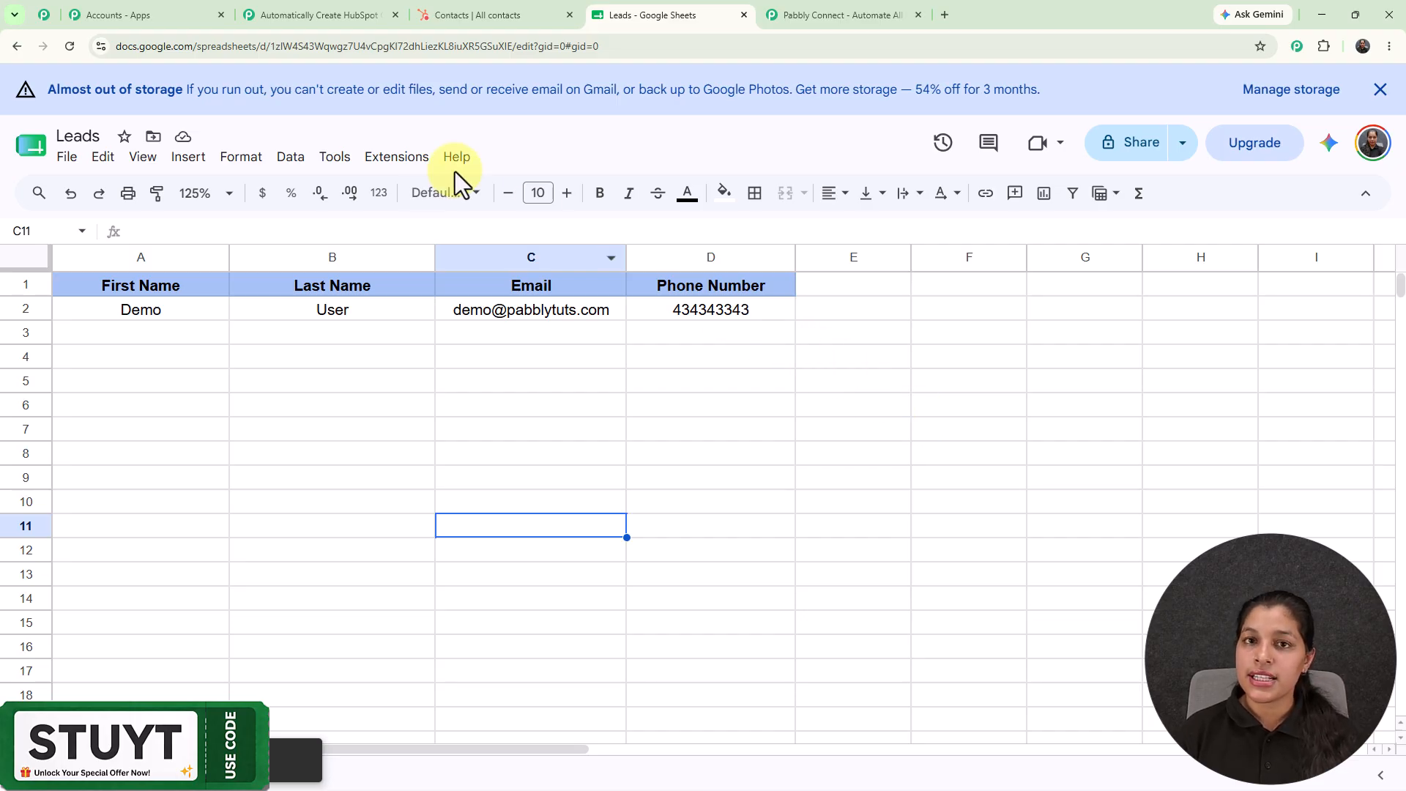
left_click(397, 157)
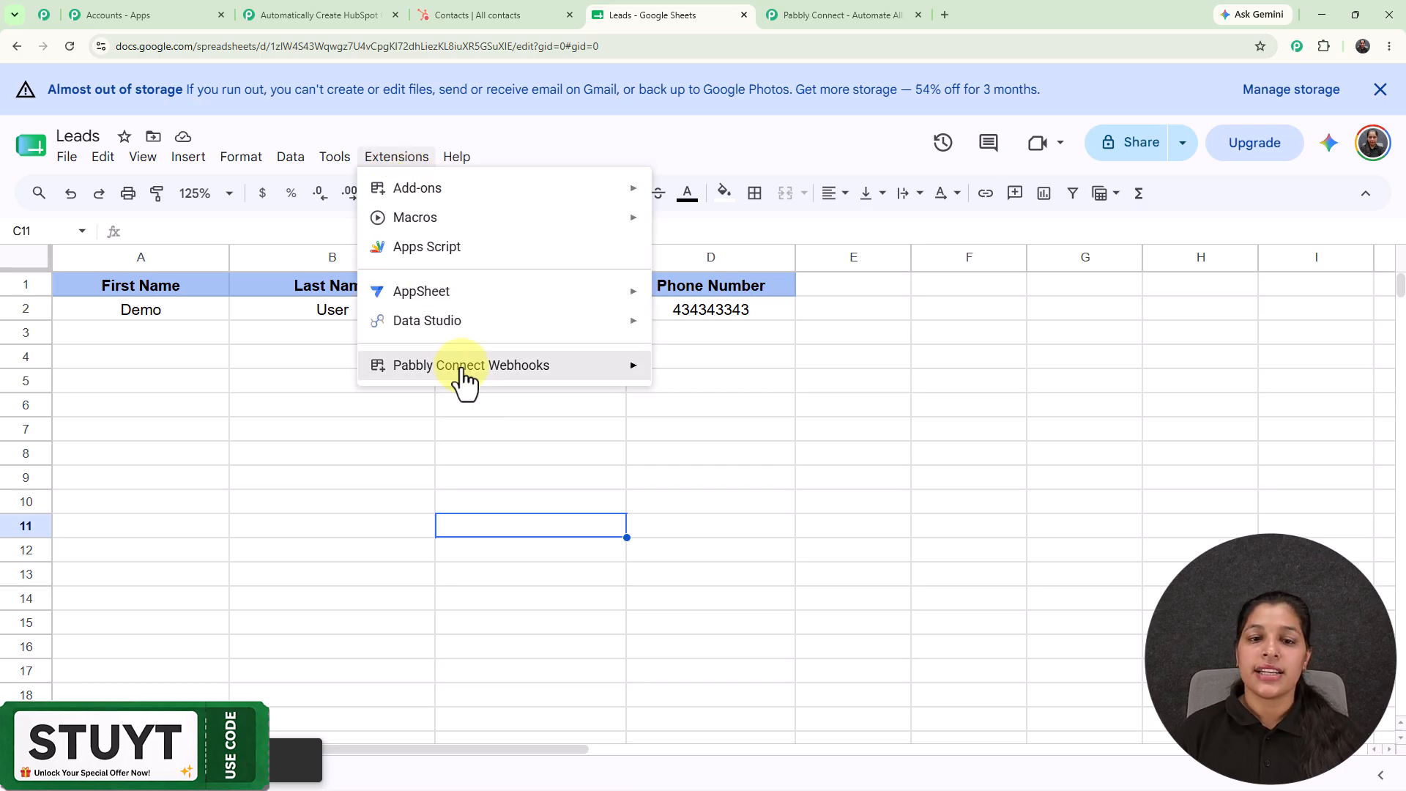
mouse_move(462, 375)
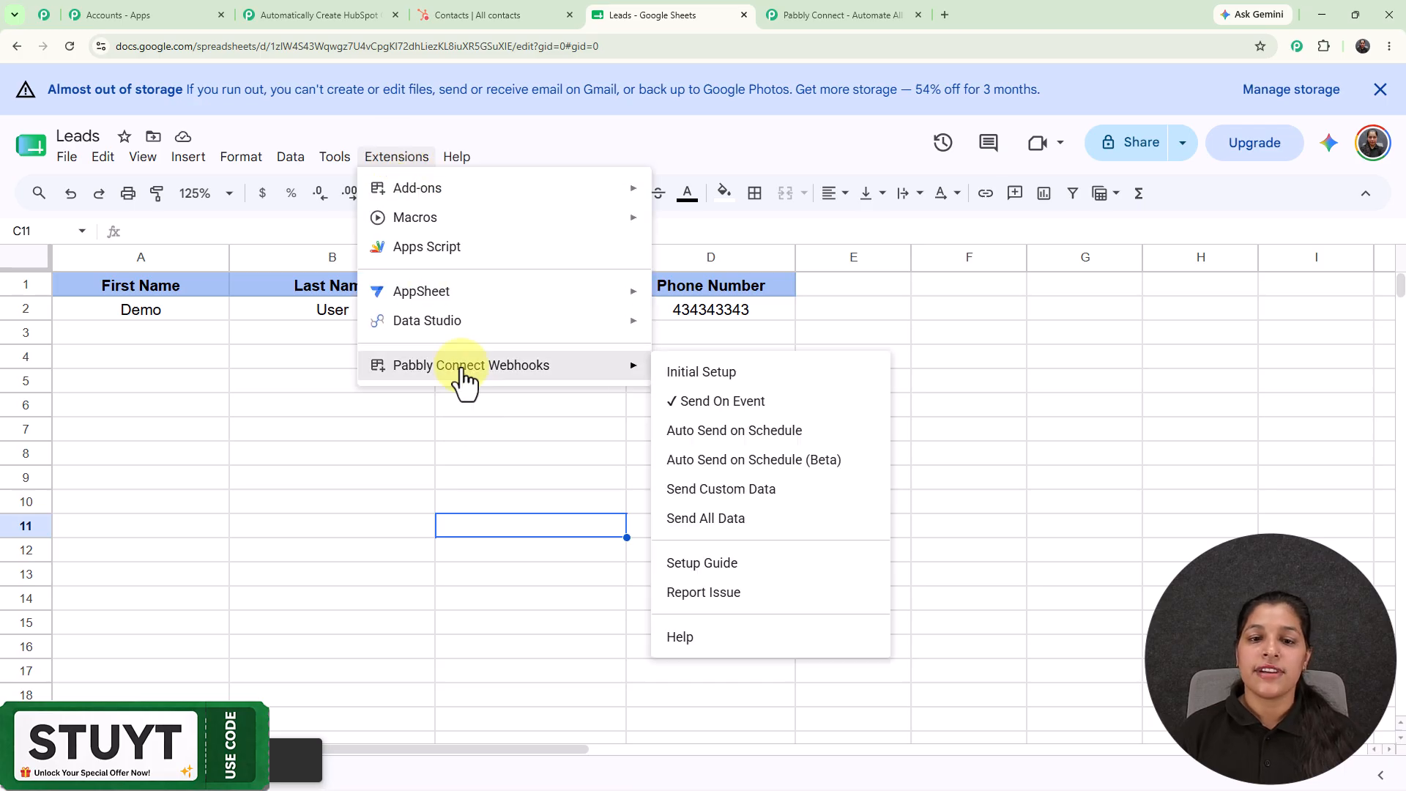
left_click(1026, 367)
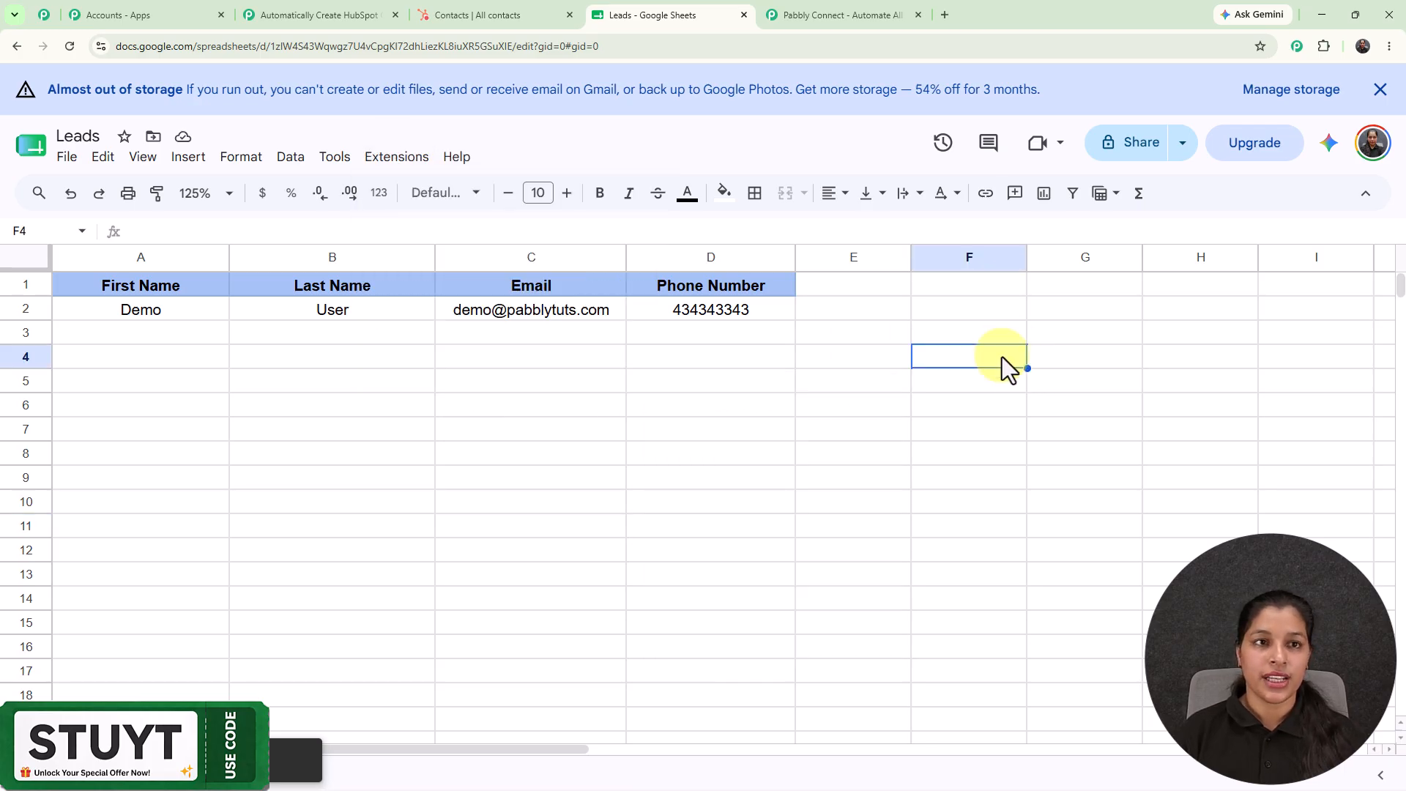
Return to the workflow, close the trigger setup and add a HubSpot CRM action with the Create a Contact event.
left_click(285, 15)
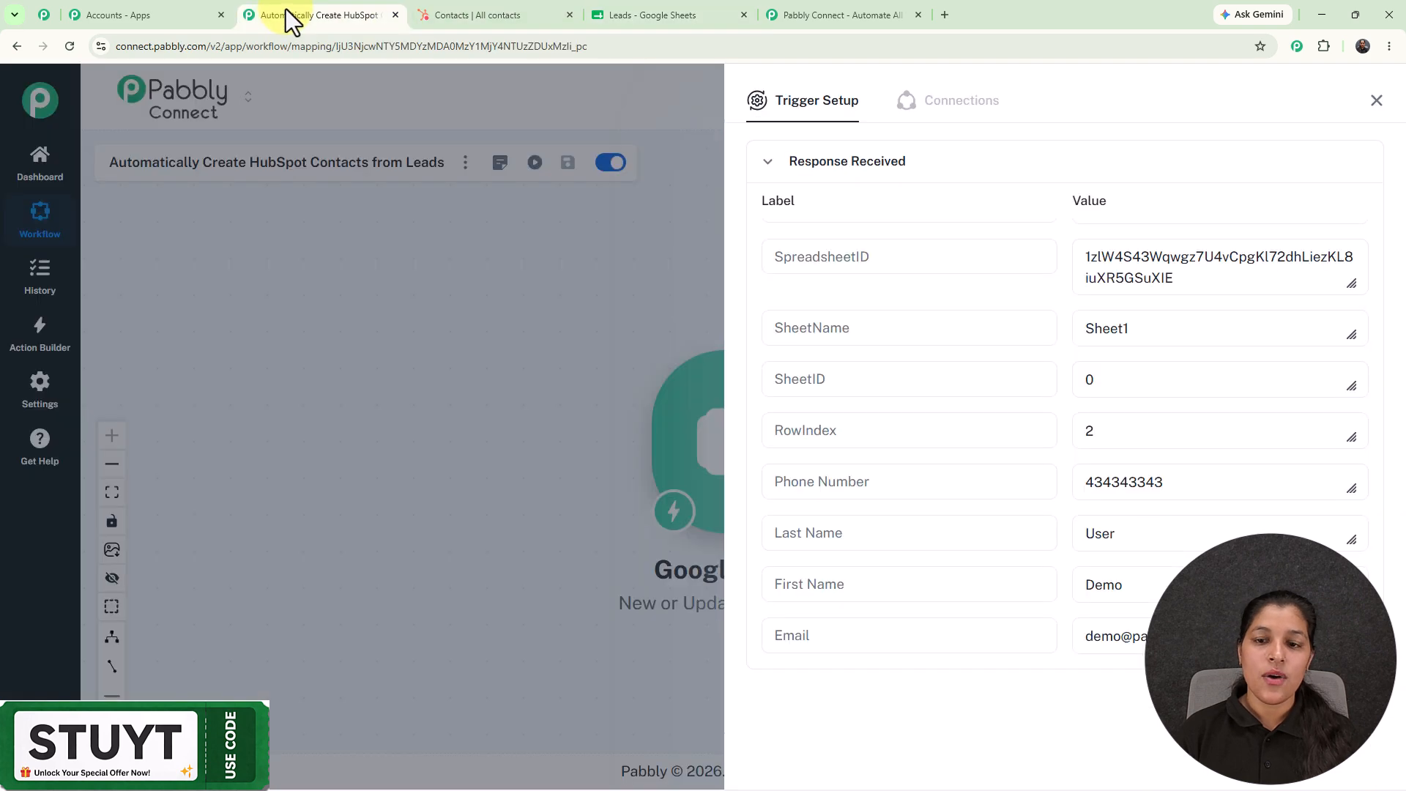
left_click(1378, 101)
left_click_drag(843, 424, 542, 418)
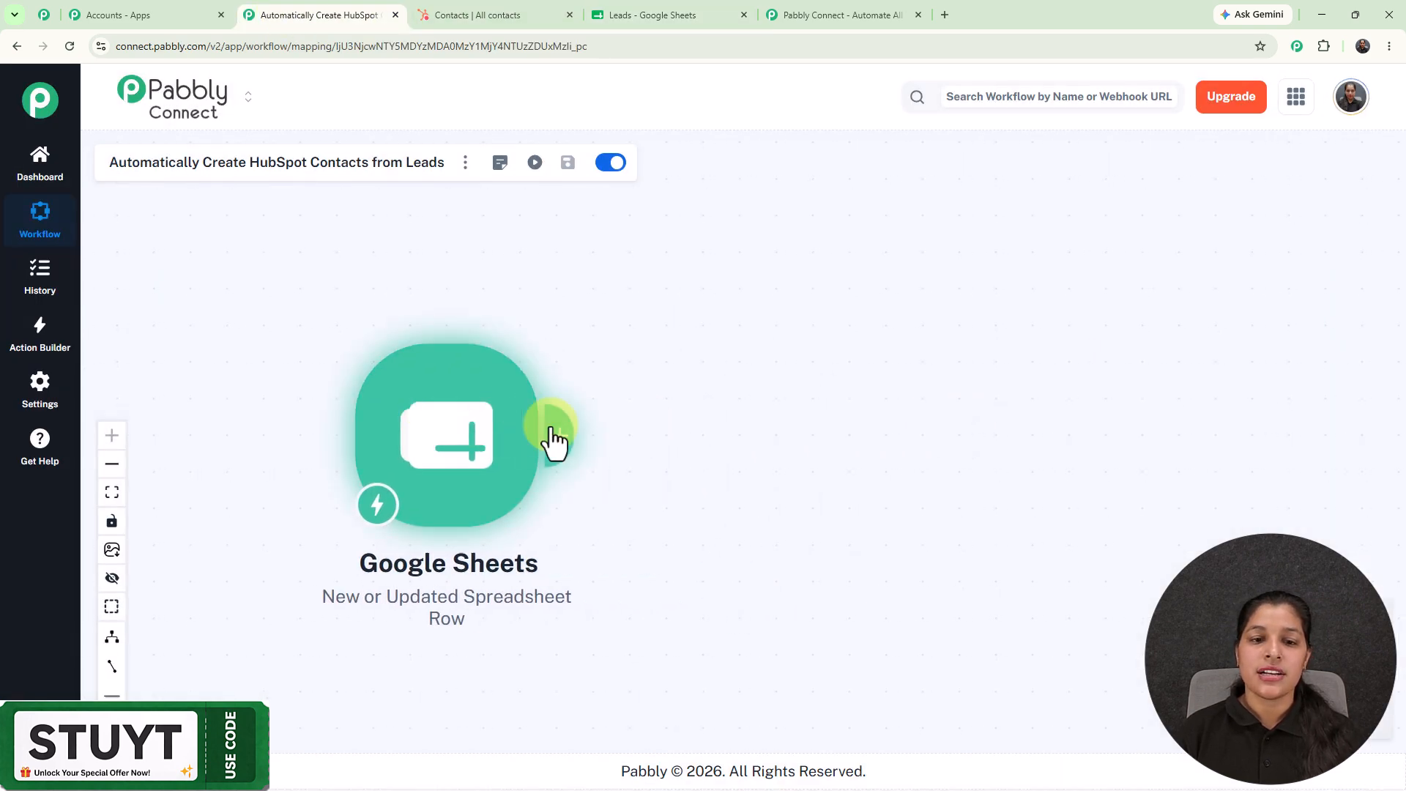
left_click(551, 436)
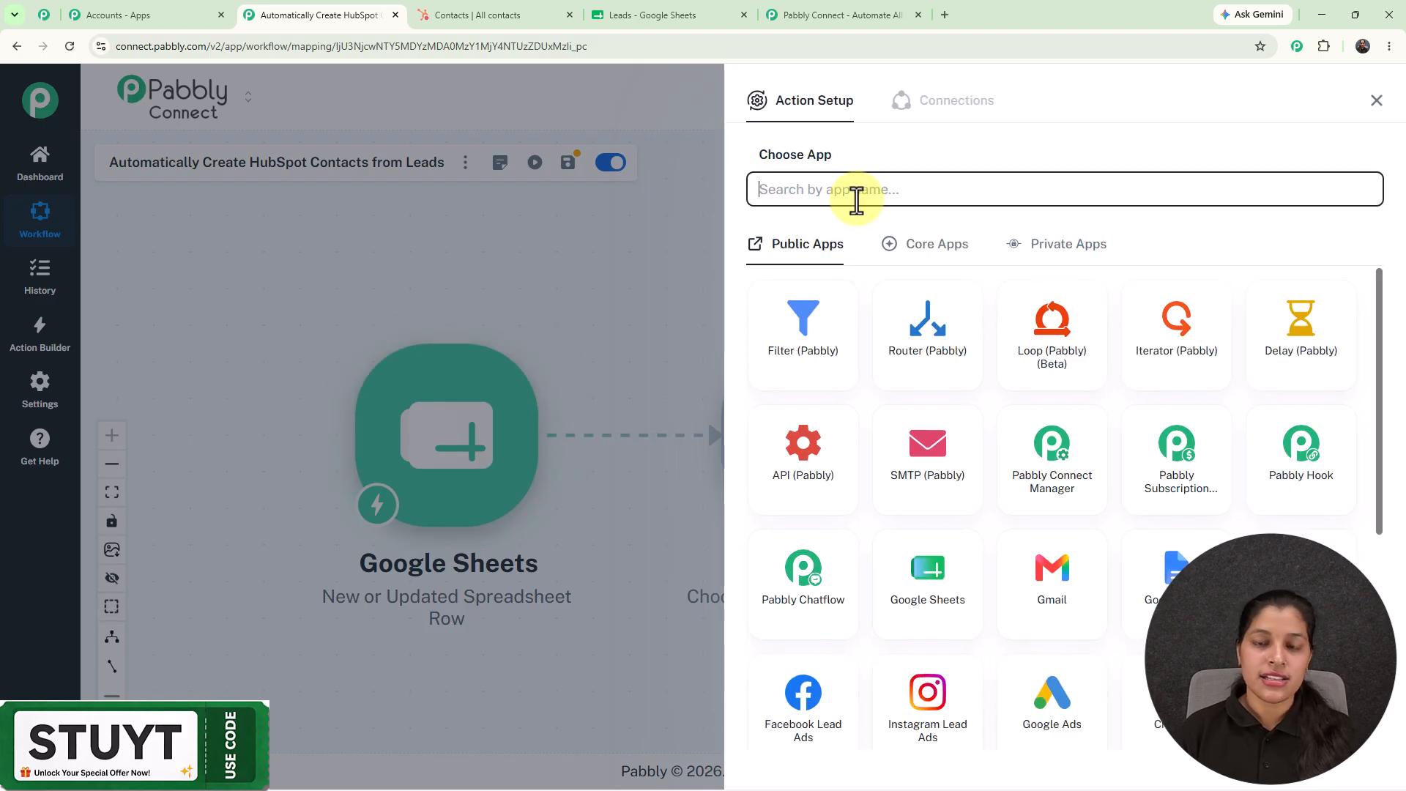
left_click(856, 199)
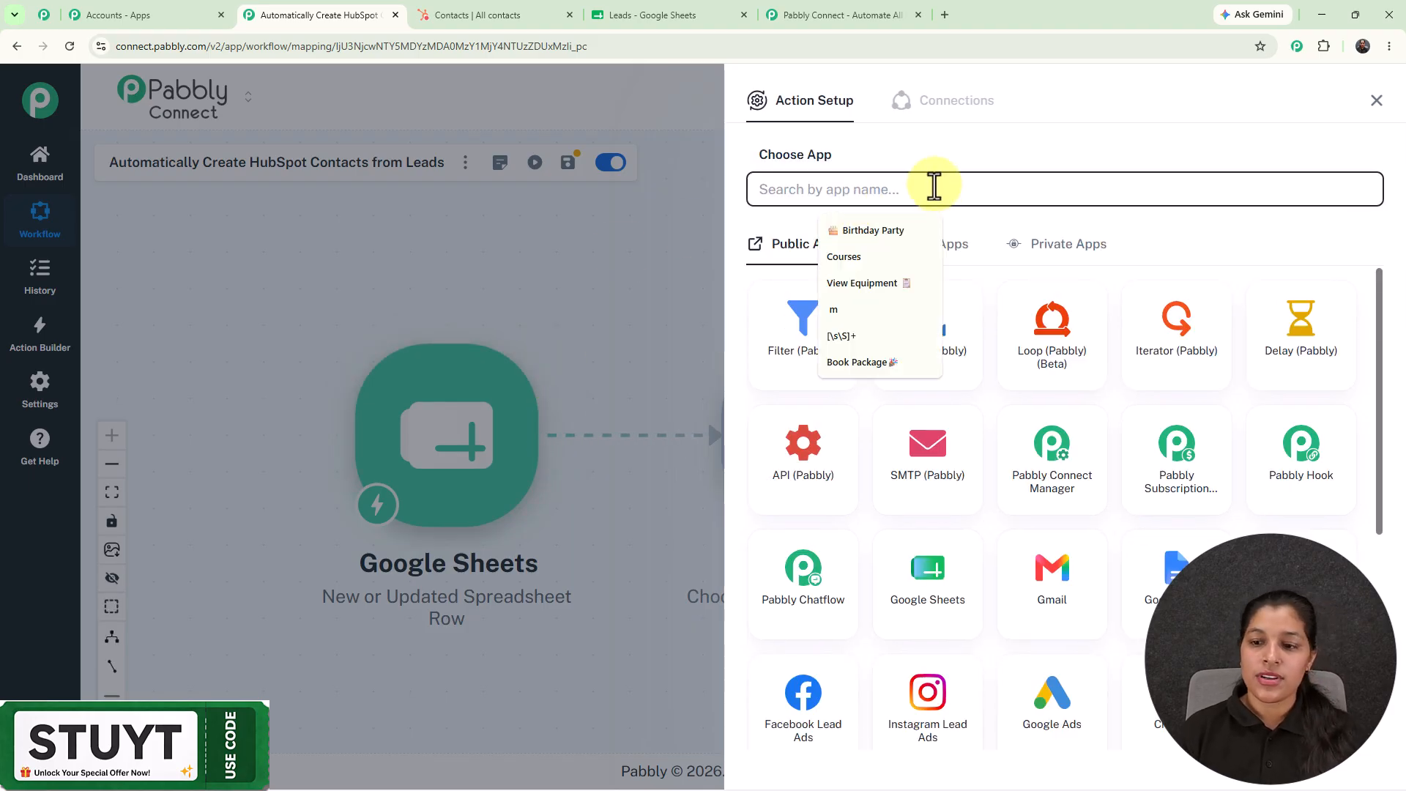
type("hubs")
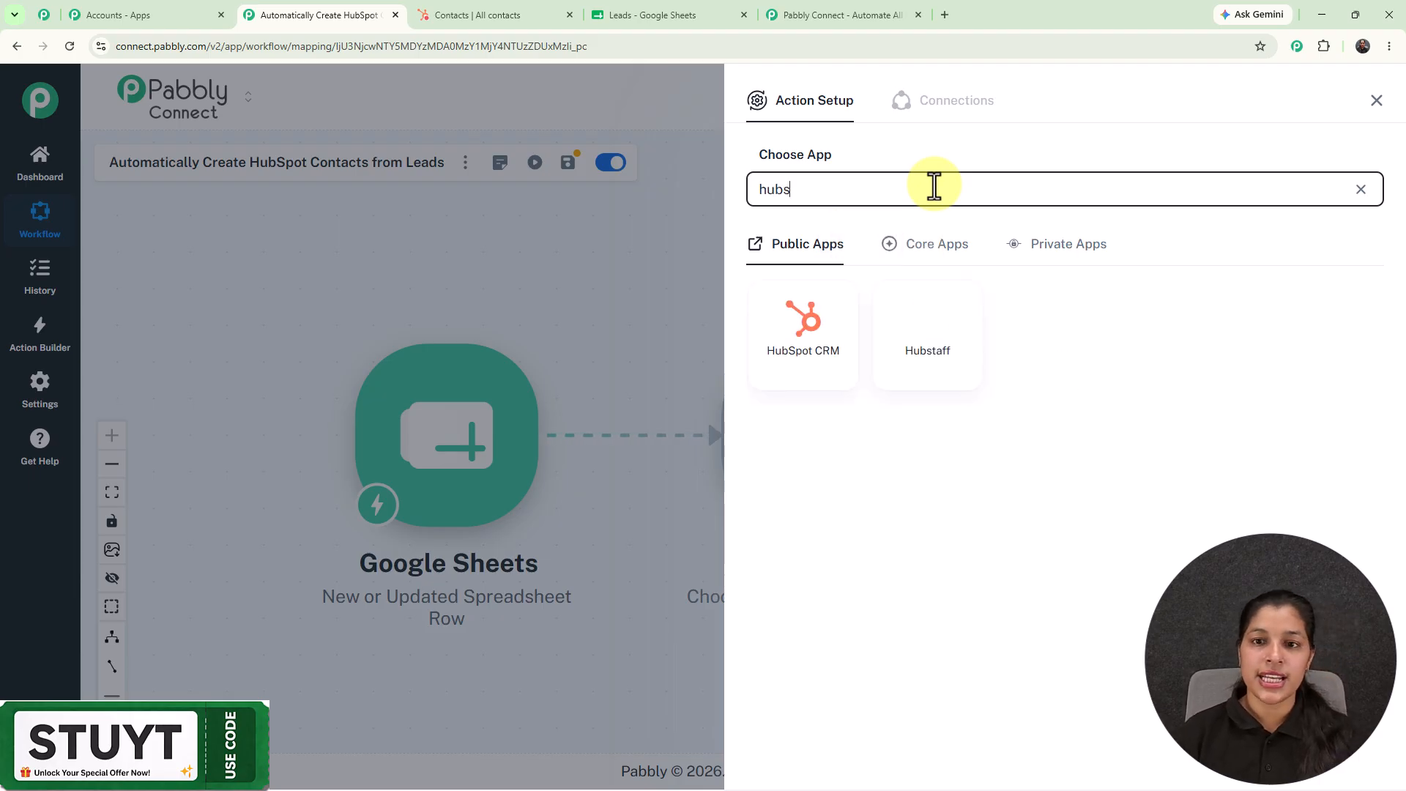
left_click(804, 326)
left_click(920, 273)
Add a new HubSpot CRM connection for the action and authorize it with the Pabbly Tuts account.
left_click(855, 331)
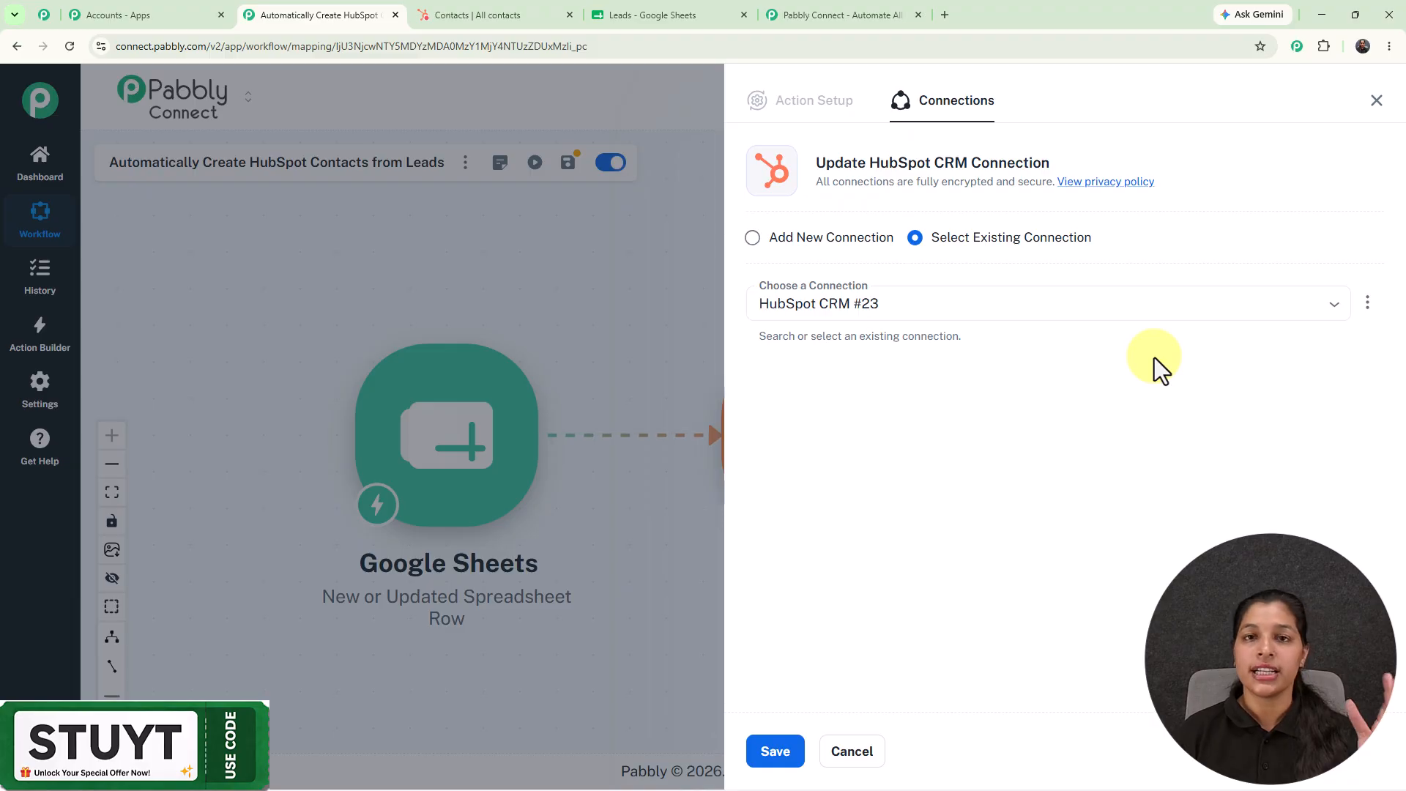
left_click(762, 239)
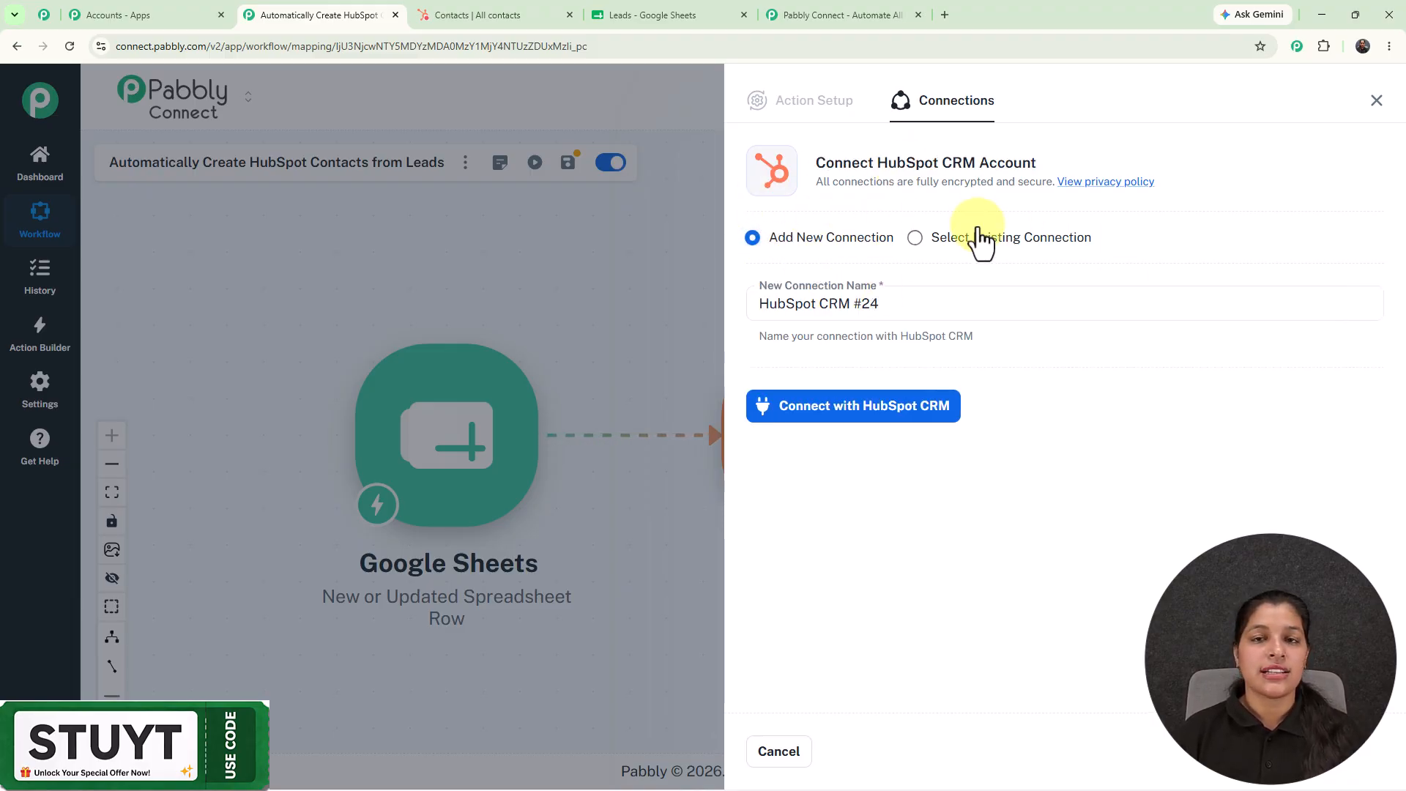
left_click(868, 414)
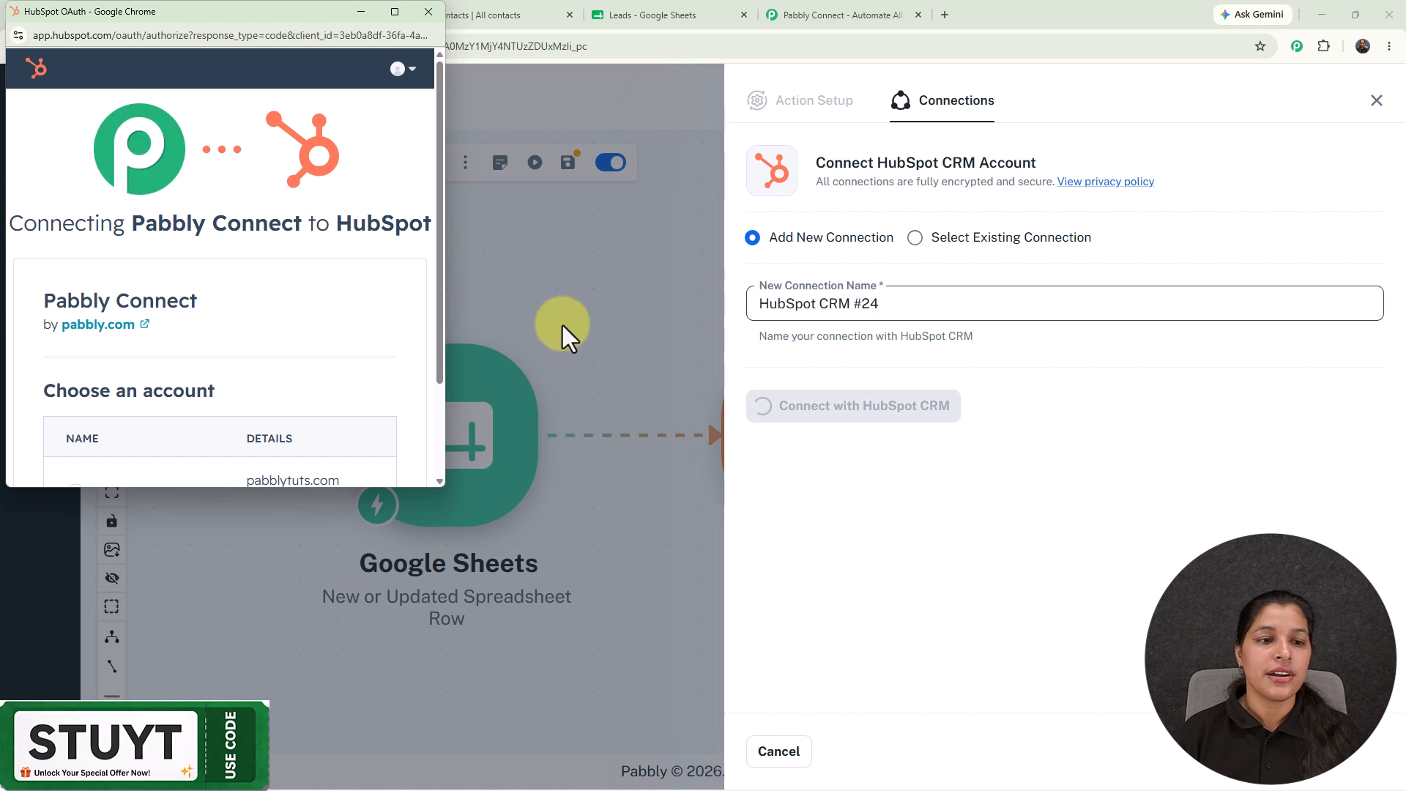
scroll(276, 339, "down", 2)
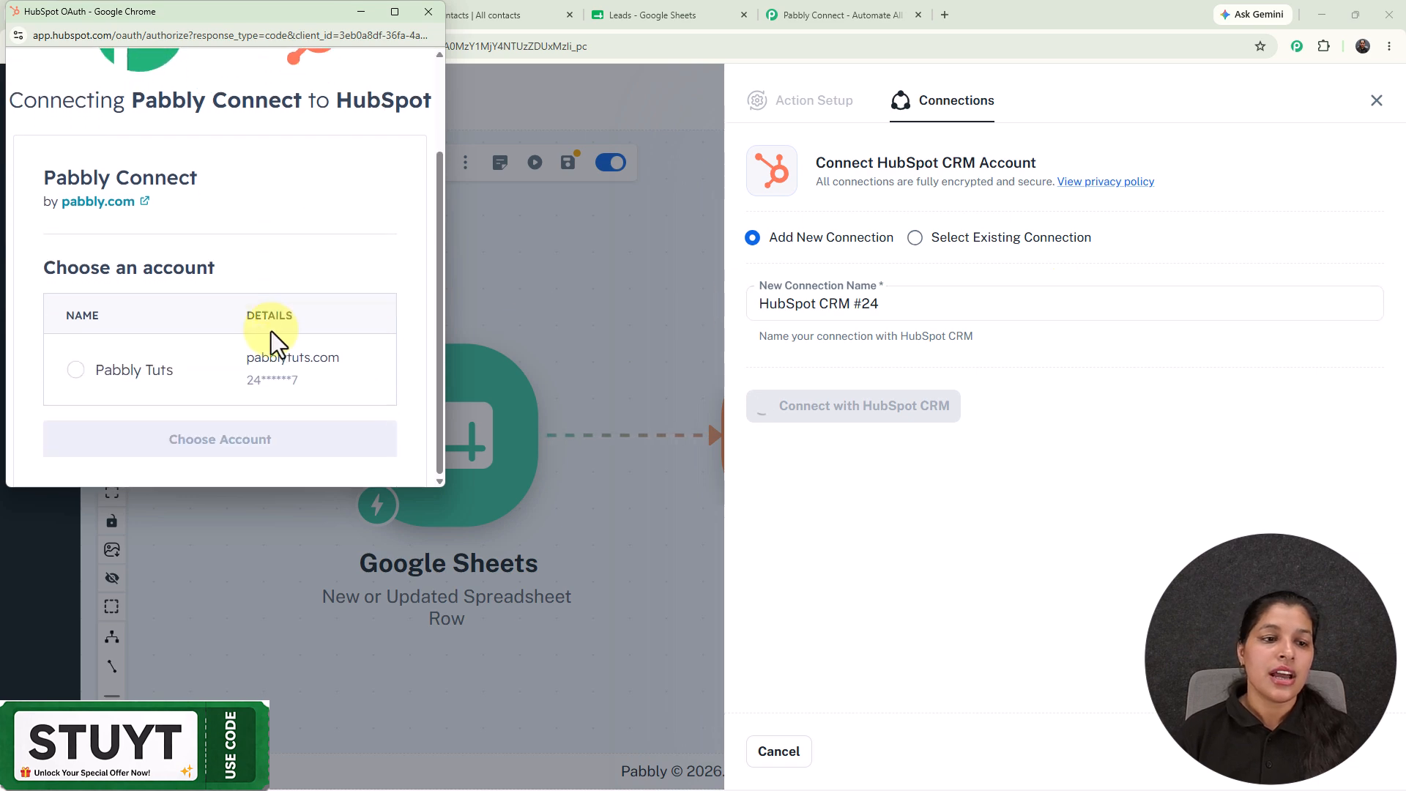
left_click(77, 372)
left_click(216, 443)
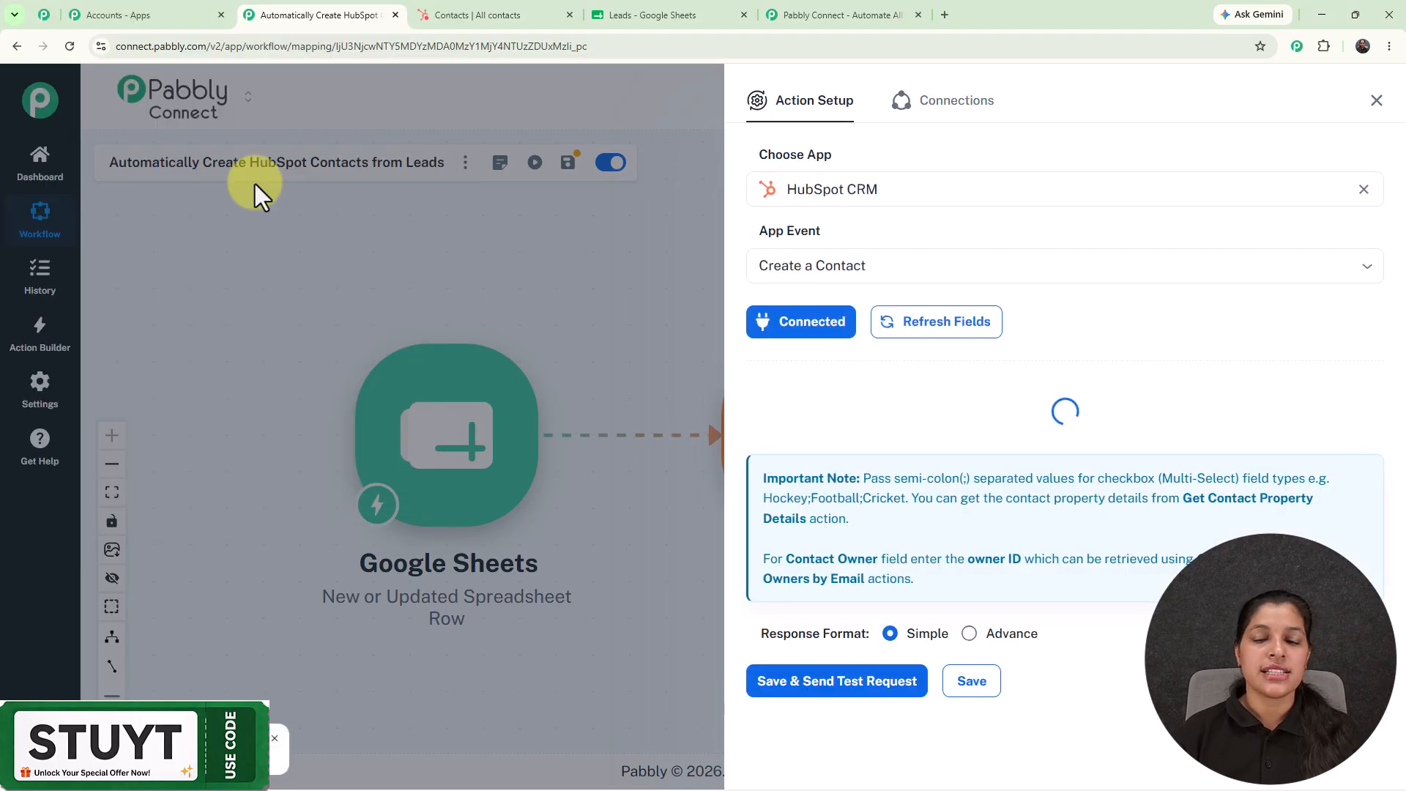
scroll(961, 220, "down", 10)
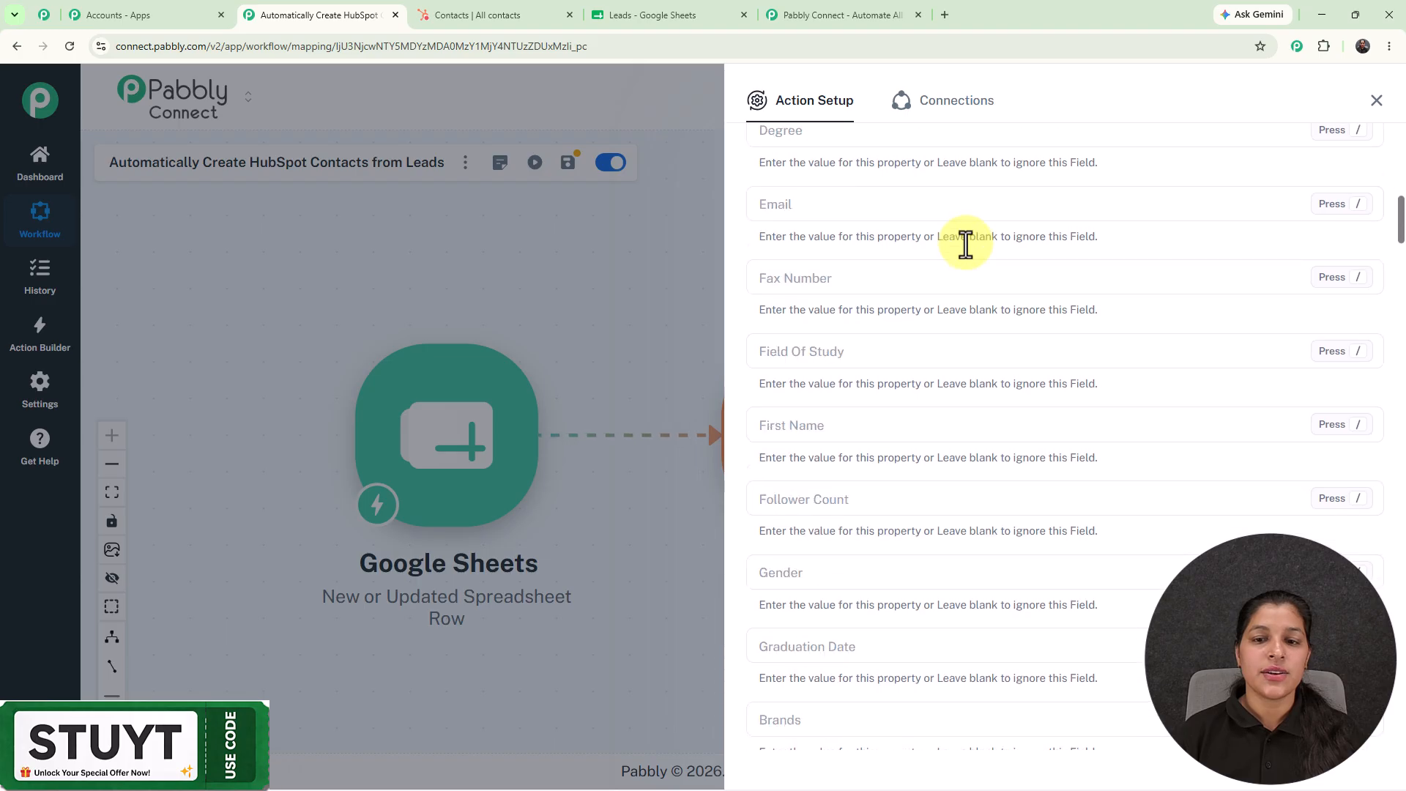
scroll(966, 245, "up", 9)
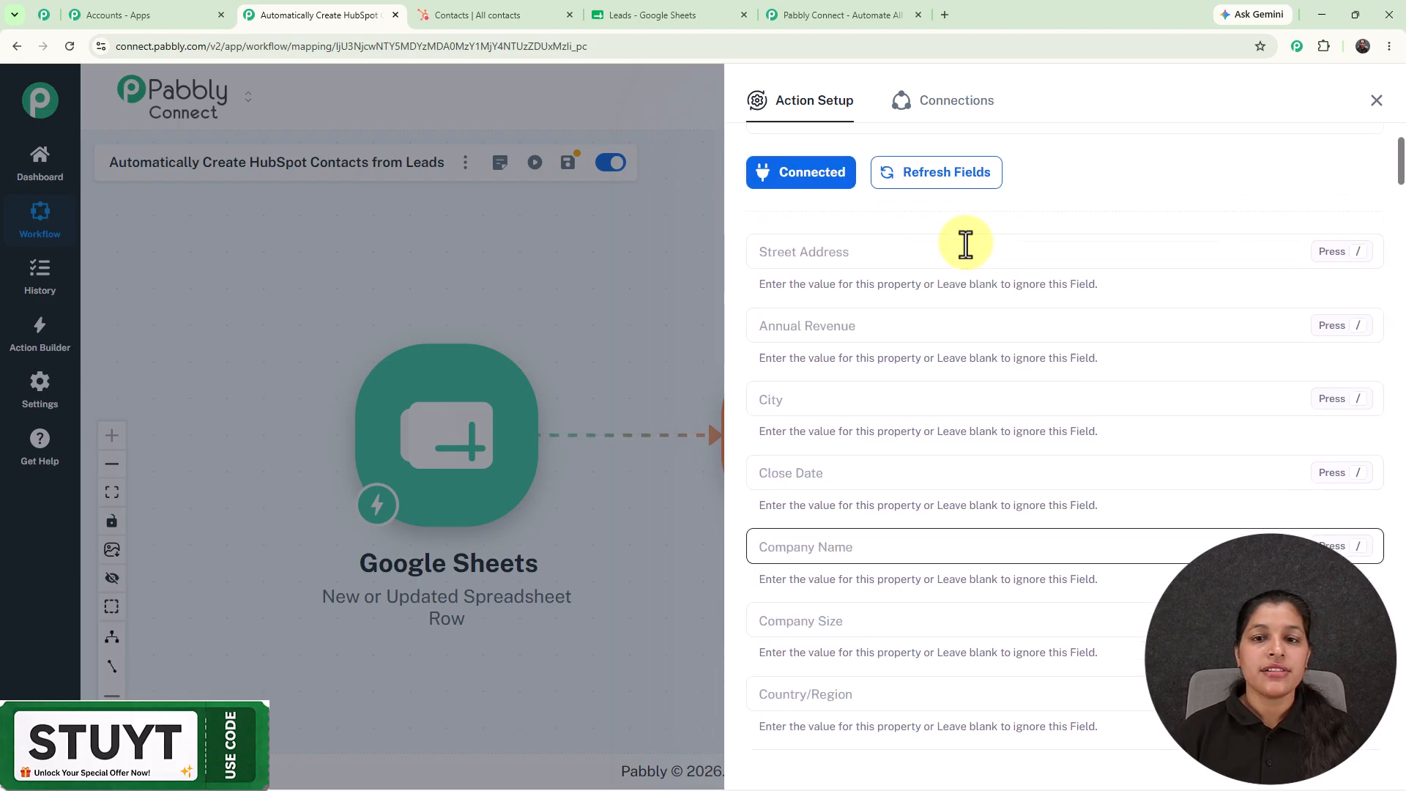
scroll(964, 243, "down", 9)
left_click(934, 255)
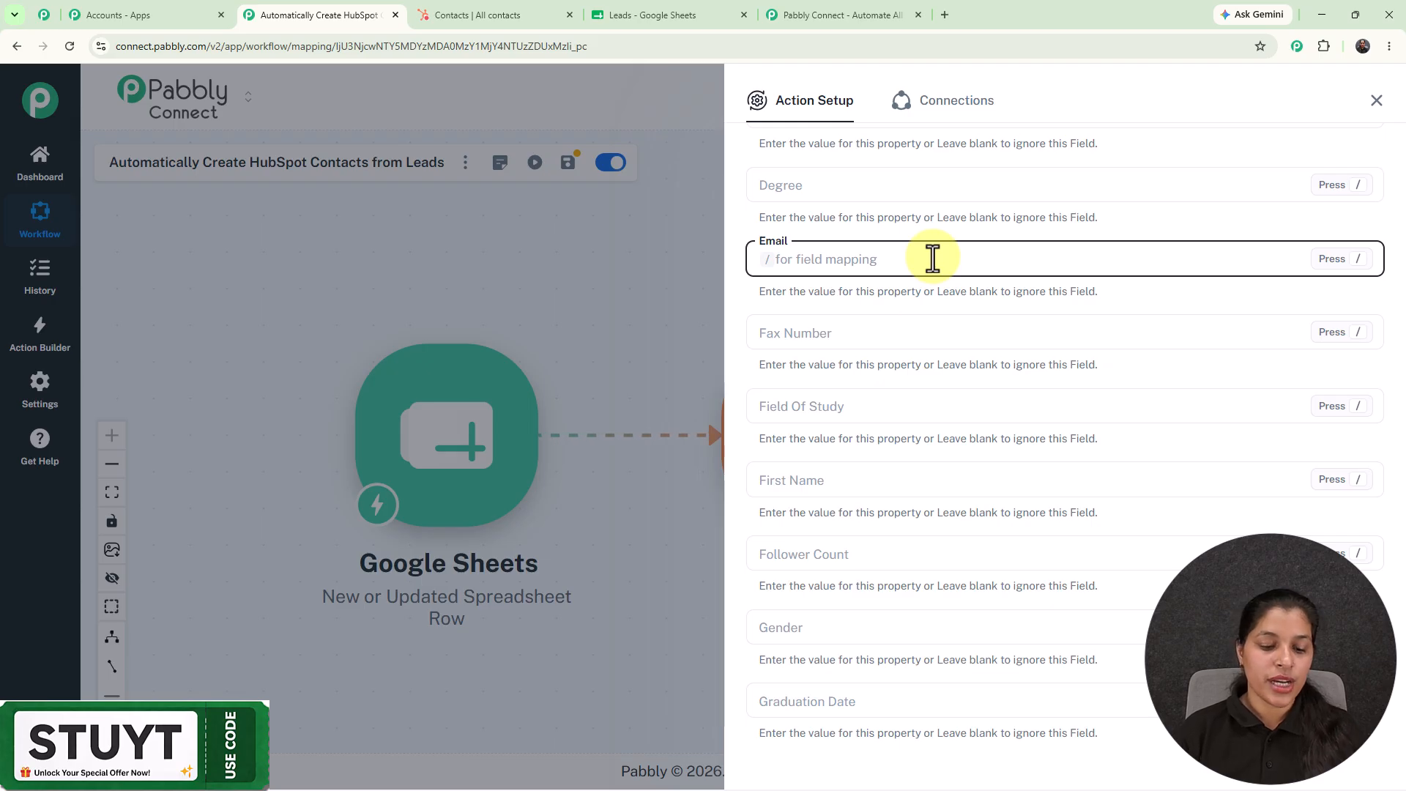
type("dkjkfj")
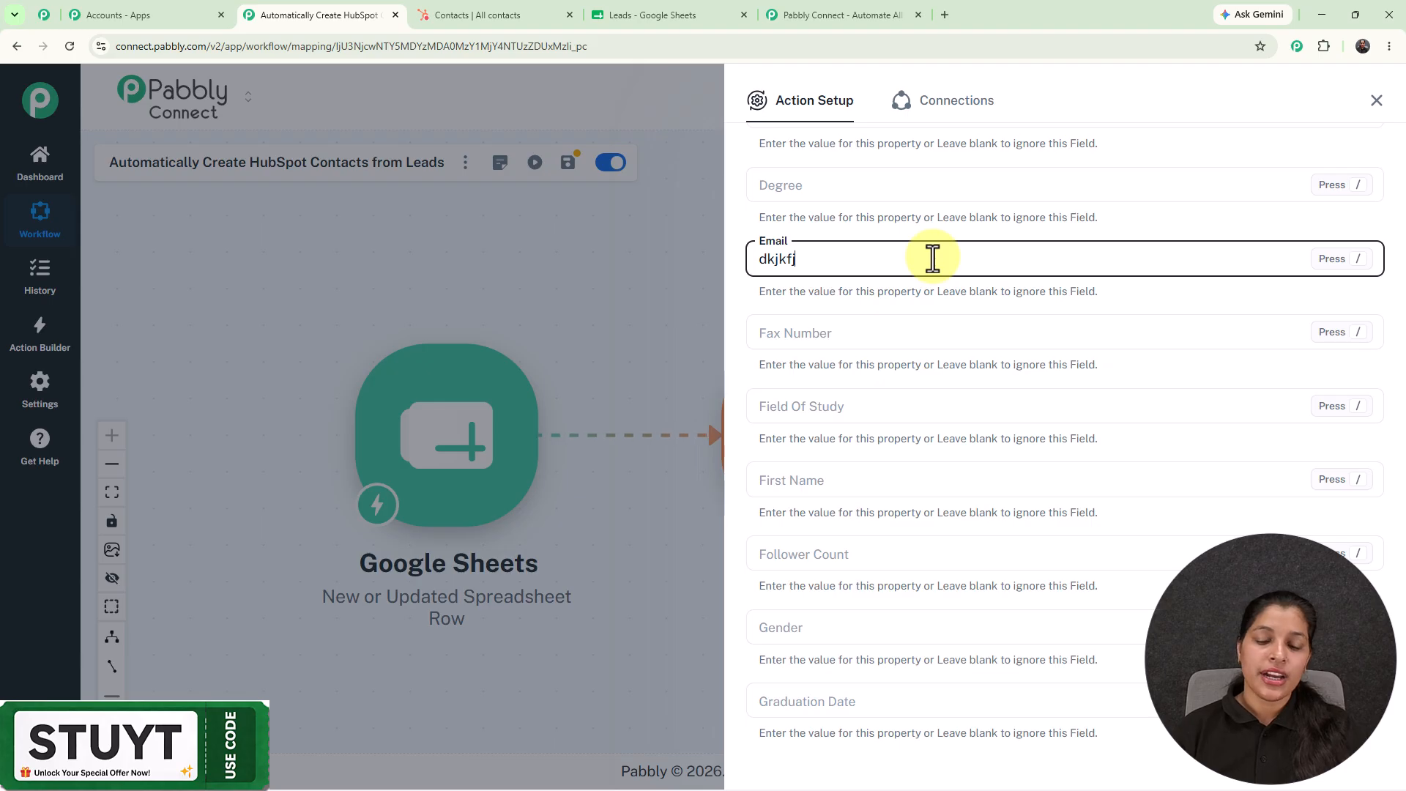
key("BackSpace")
key("BackSpace")
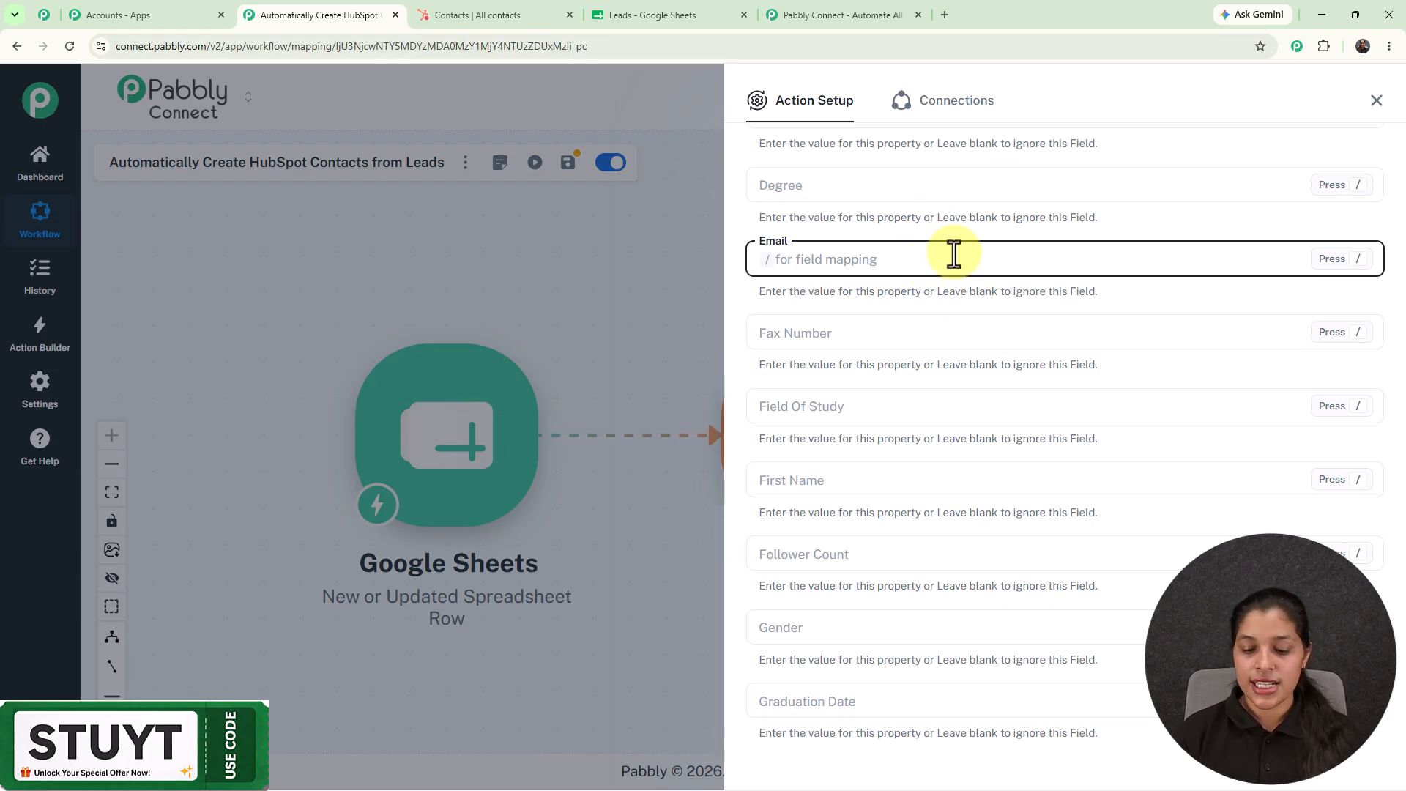
Map the contact's Email field to the Email value from the Google Sheets trigger.
type("/")
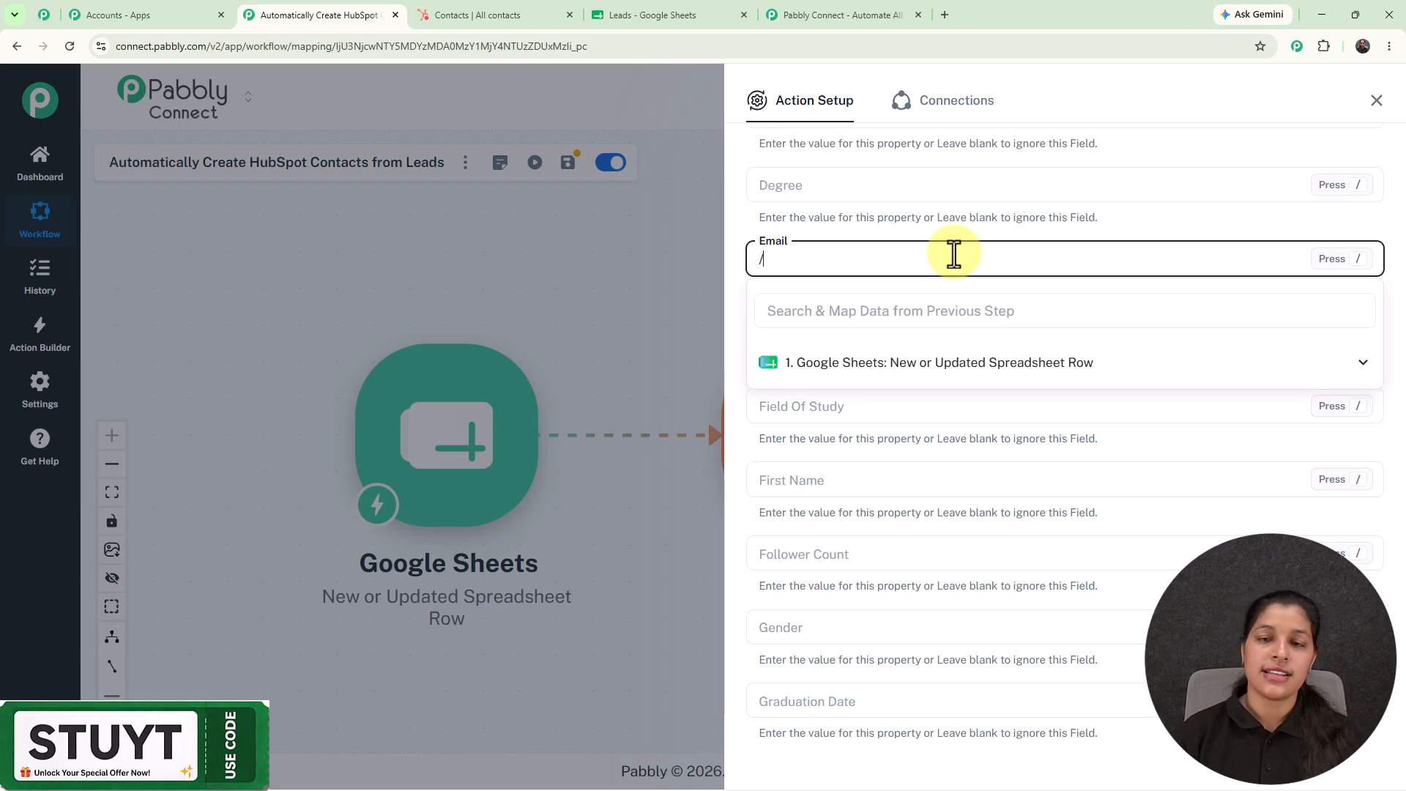
left_click(944, 372)
scroll(919, 488, "down", 3)
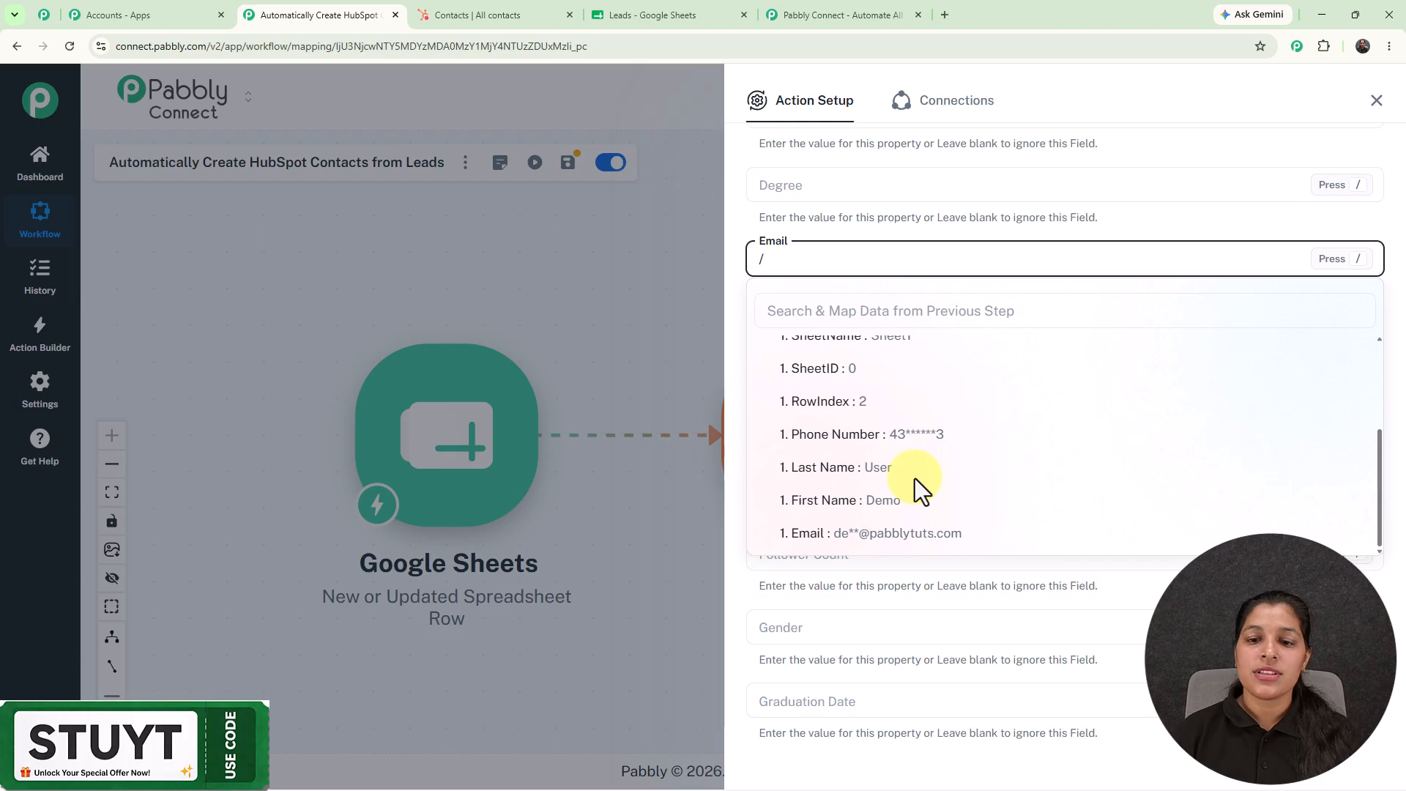
left_click(926, 538)
Map the contact's First Name field to the First Name value from the Google Sheets trigger.
scroll(899, 266, "down", 1)
scroll(898, 266, "down", 2)
left_click(893, 264)
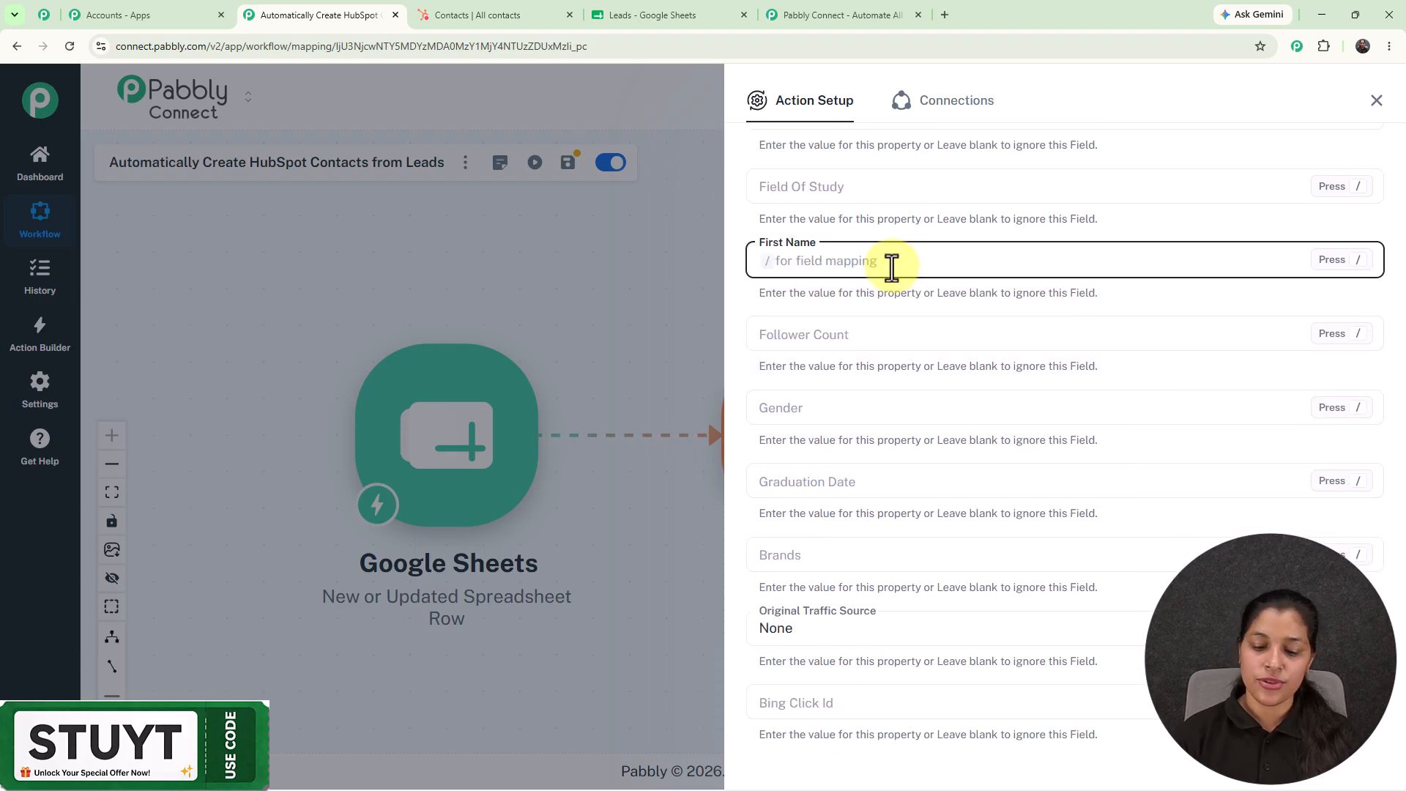
type("/")
left_click(882, 370)
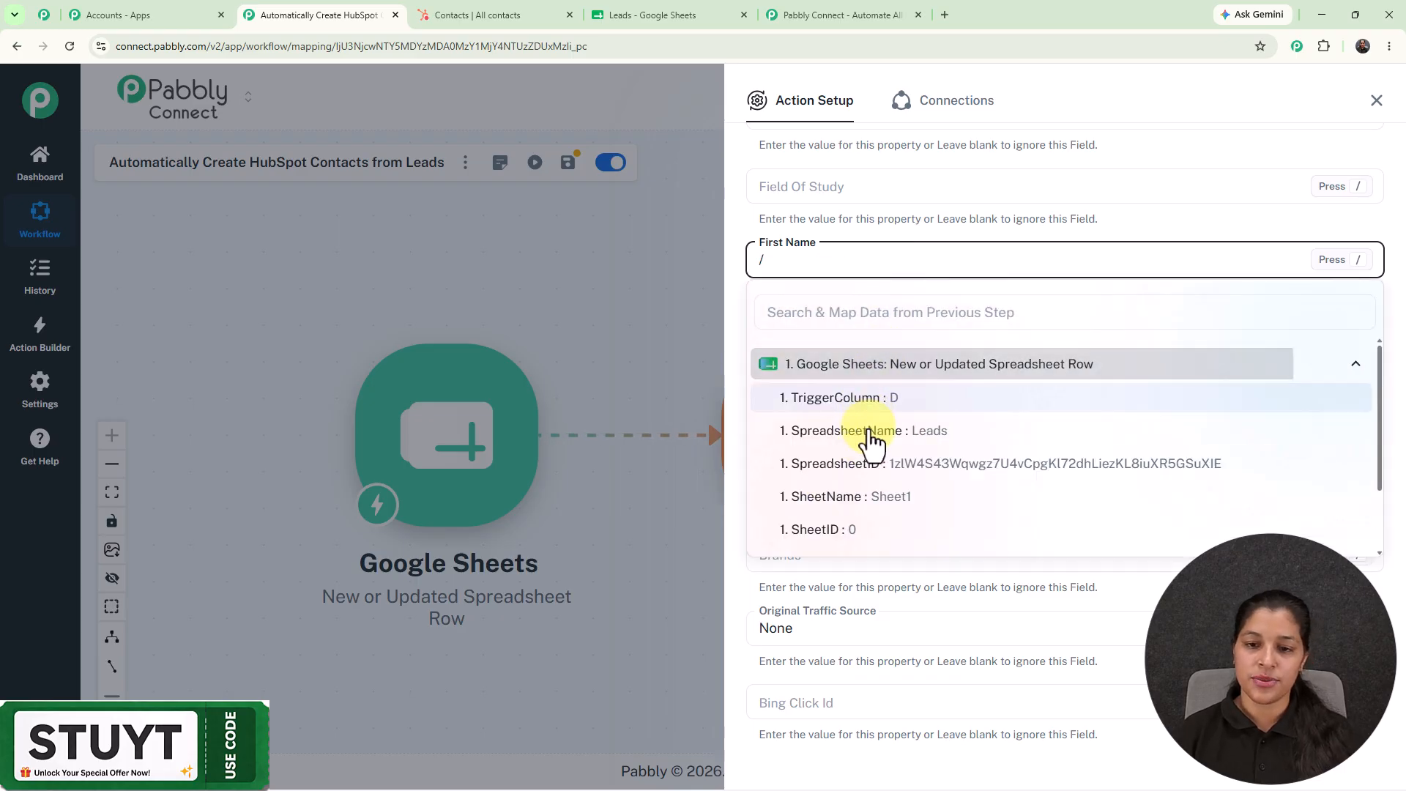
scroll(875, 513, "down", 2)
left_click(873, 503)
Map the contact's Last Name field to the Last Name value from the Google Sheets trigger.
scroll(857, 446, "down", 3)
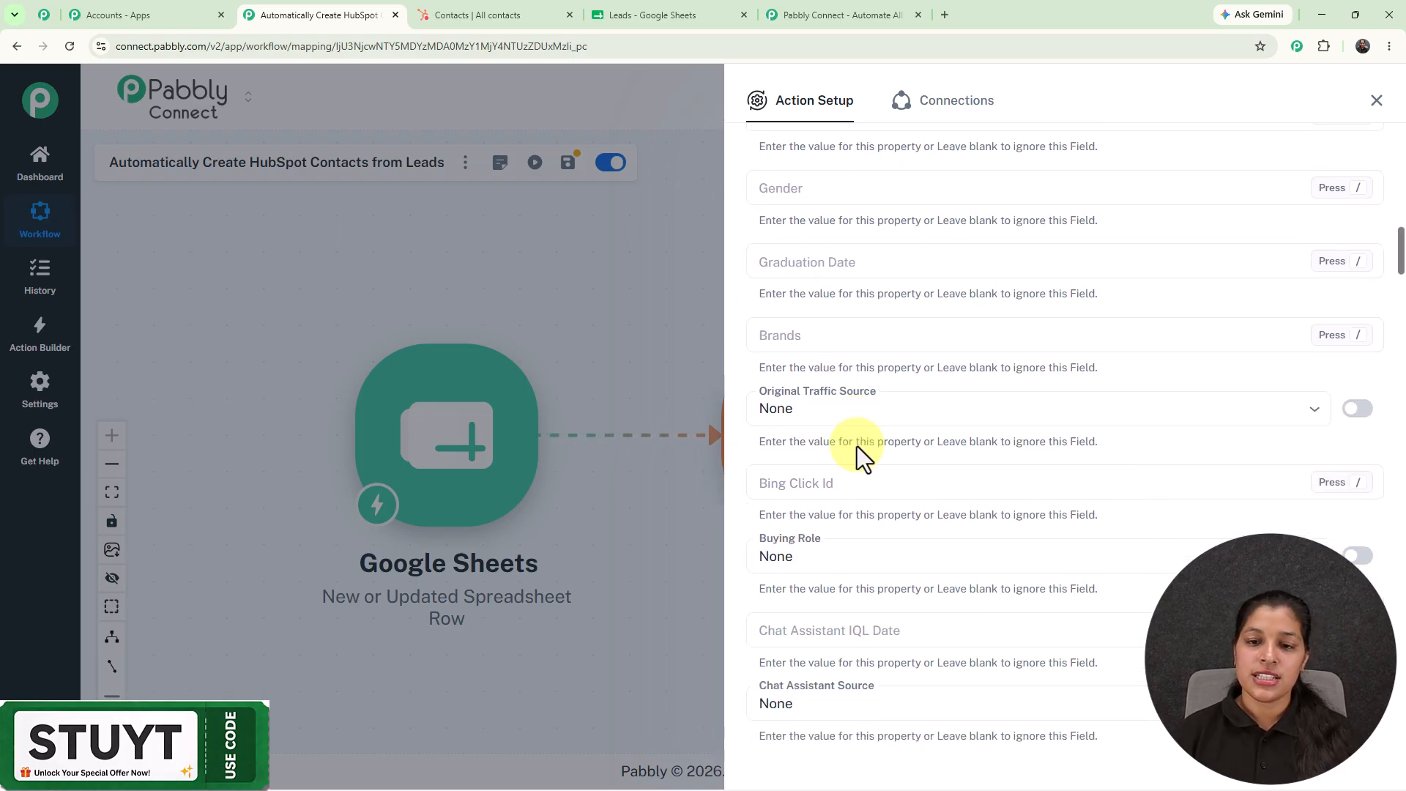
scroll(856, 438, "down", 10)
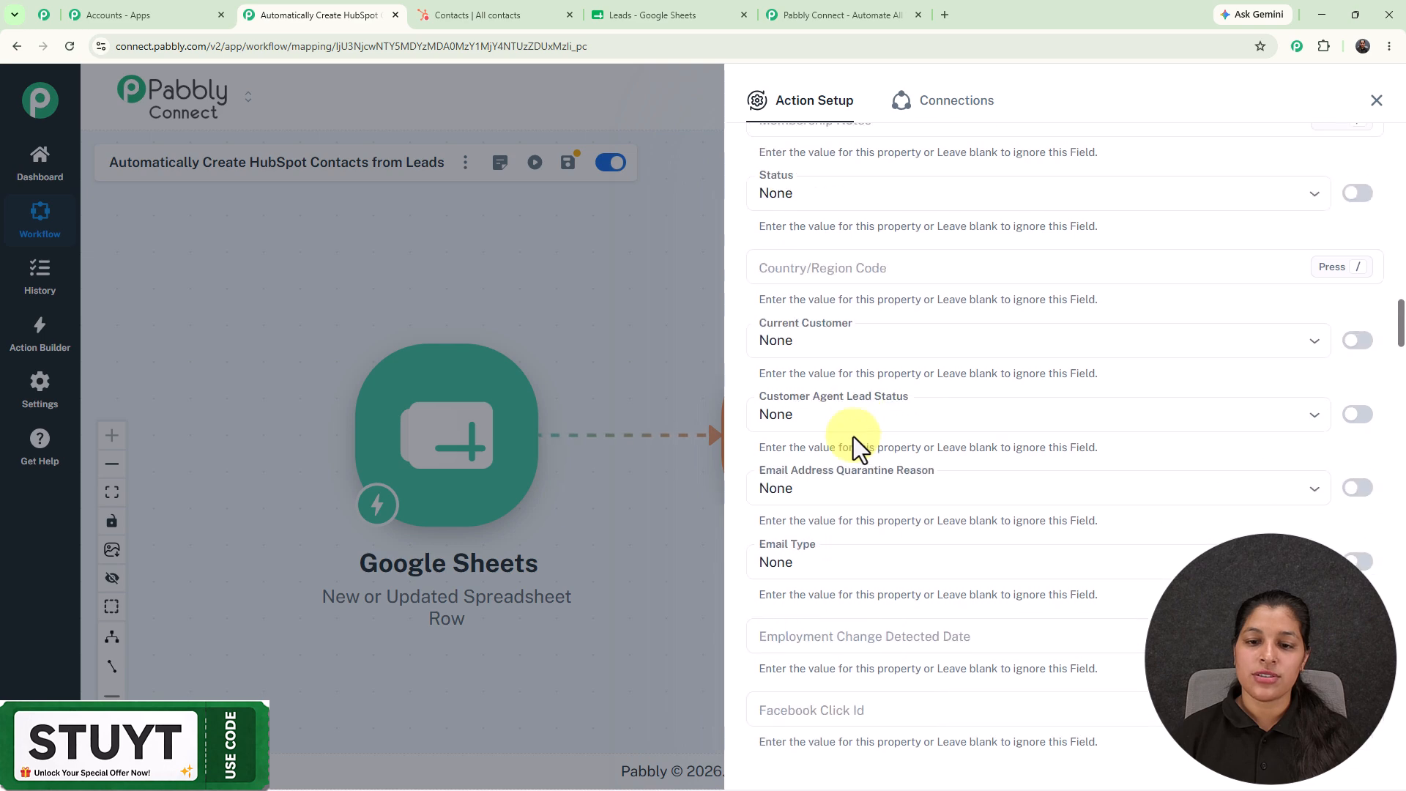
scroll(854, 436, "up", 4)
scroll(854, 436, "down", 6)
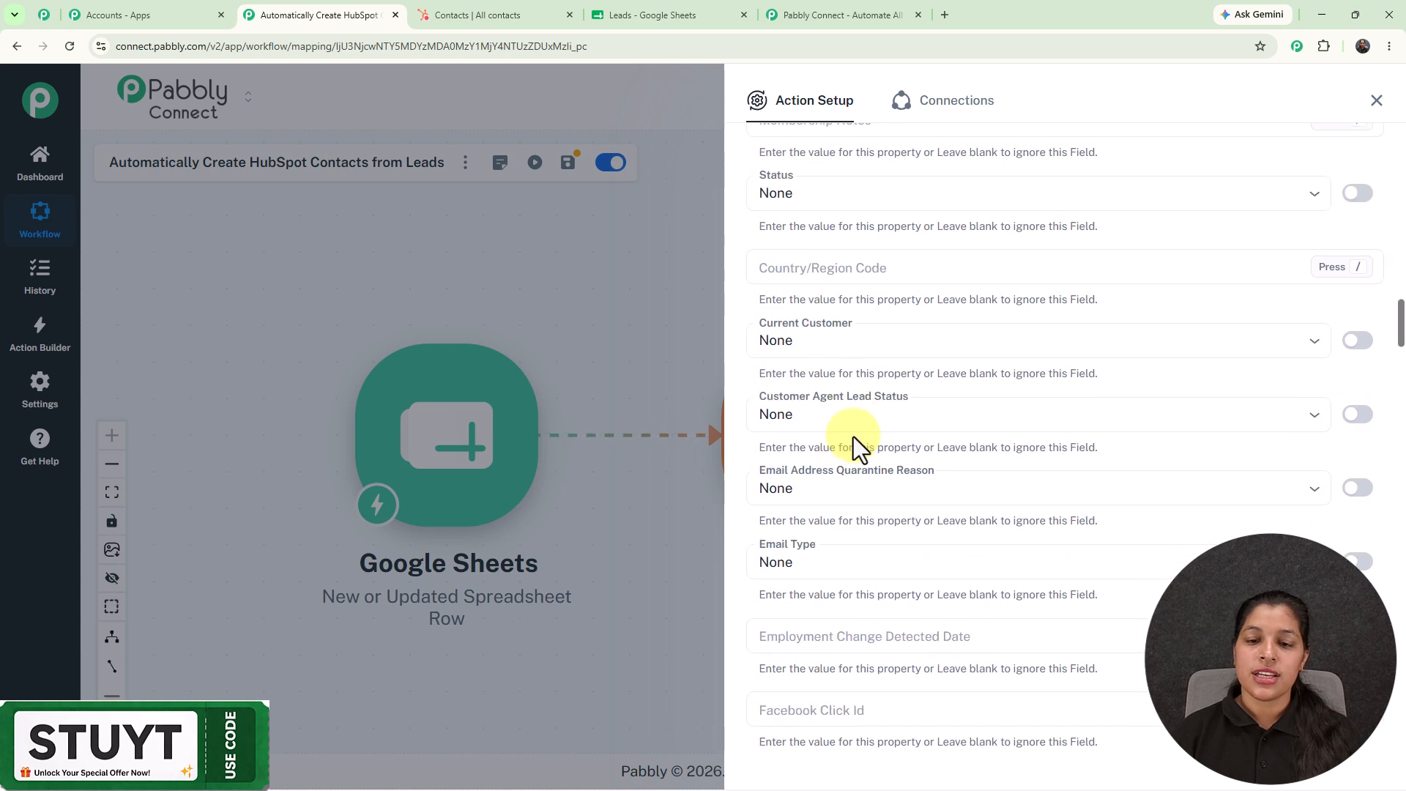
scroll(855, 437, "down", 5)
left_click(827, 513)
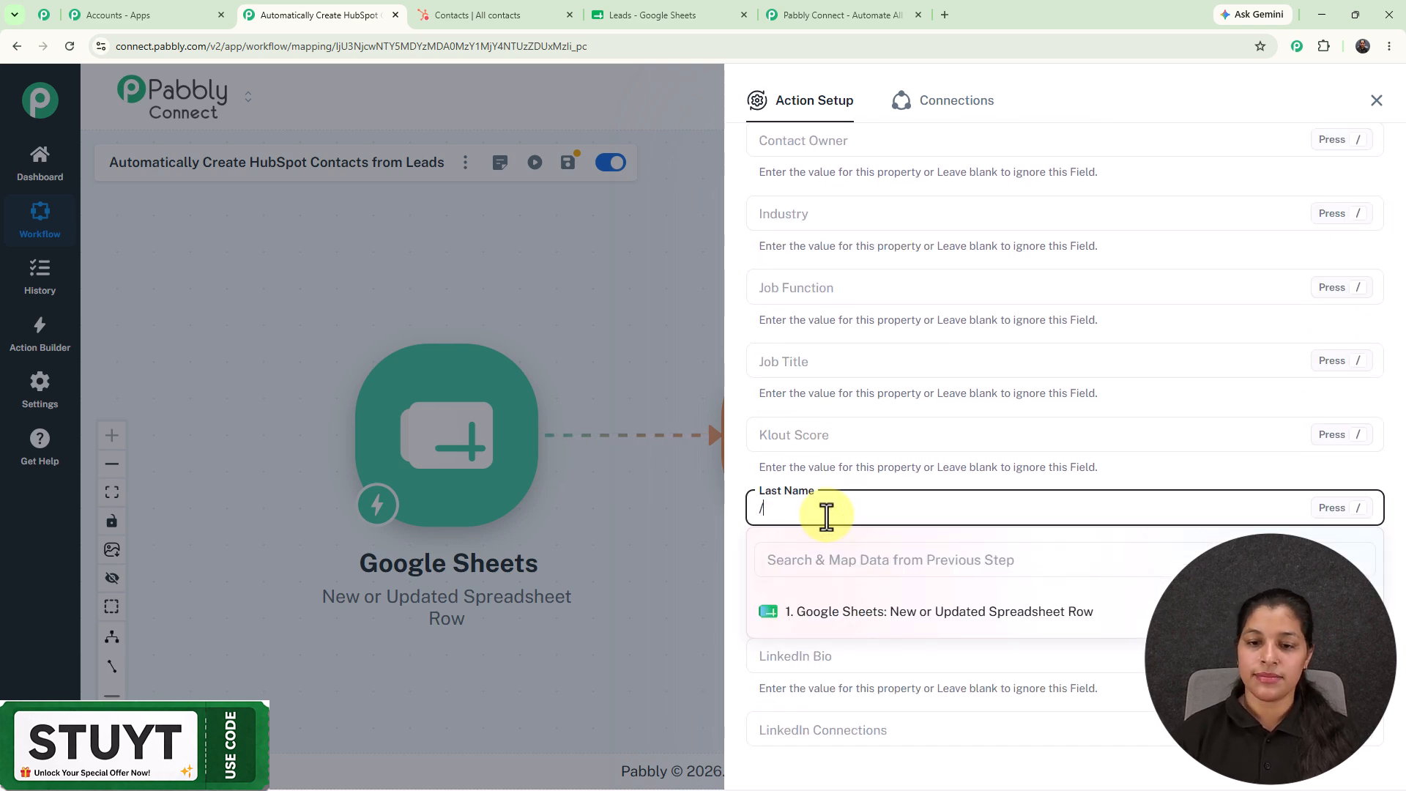
Map the contact's Mobile Phone Number field to the Phone Number value from the Google Sheets trigger.
scroll(879, 455, "down", 9)
left_click(937, 365)
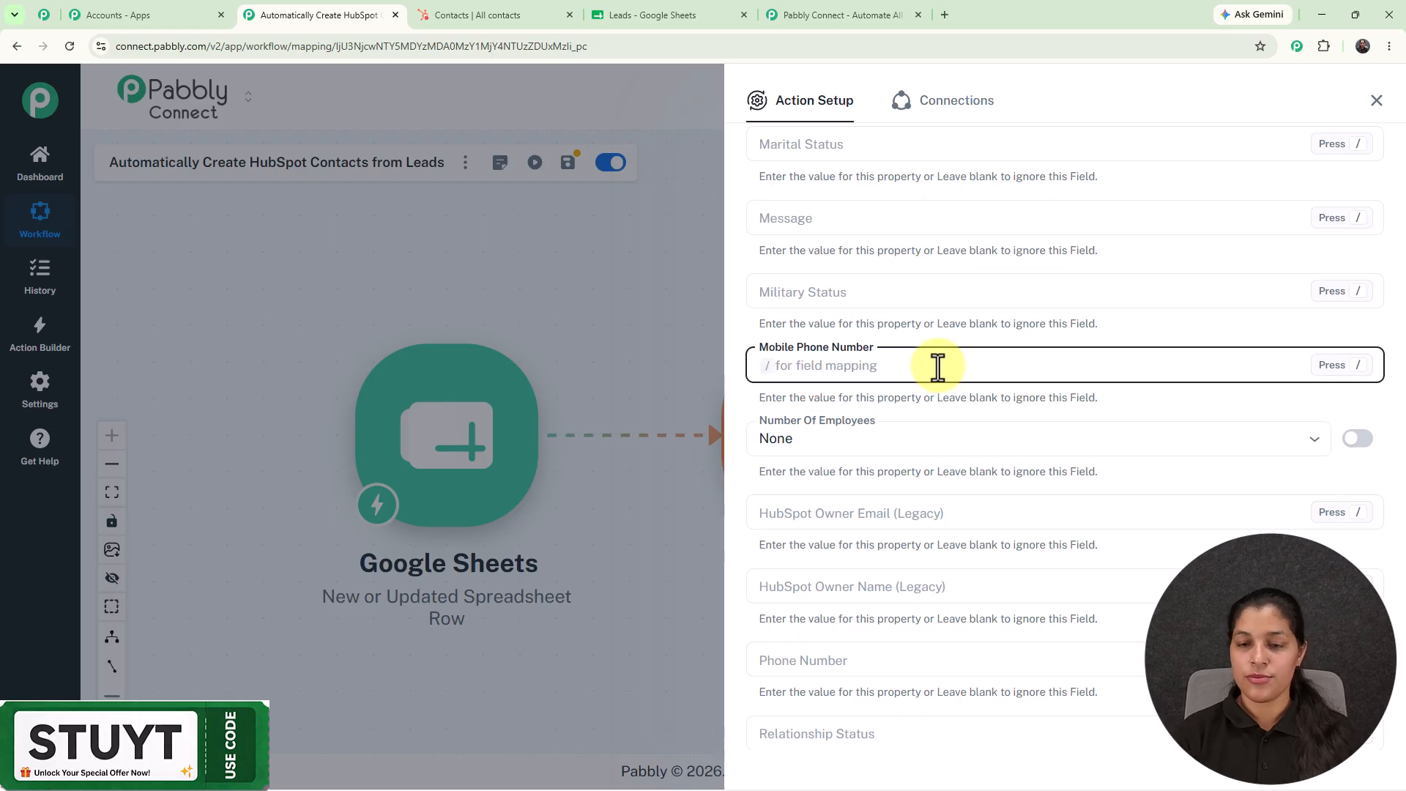
type("/")
left_click(950, 493)
scroll(916, 670, "down", 5)
left_click(914, 552)
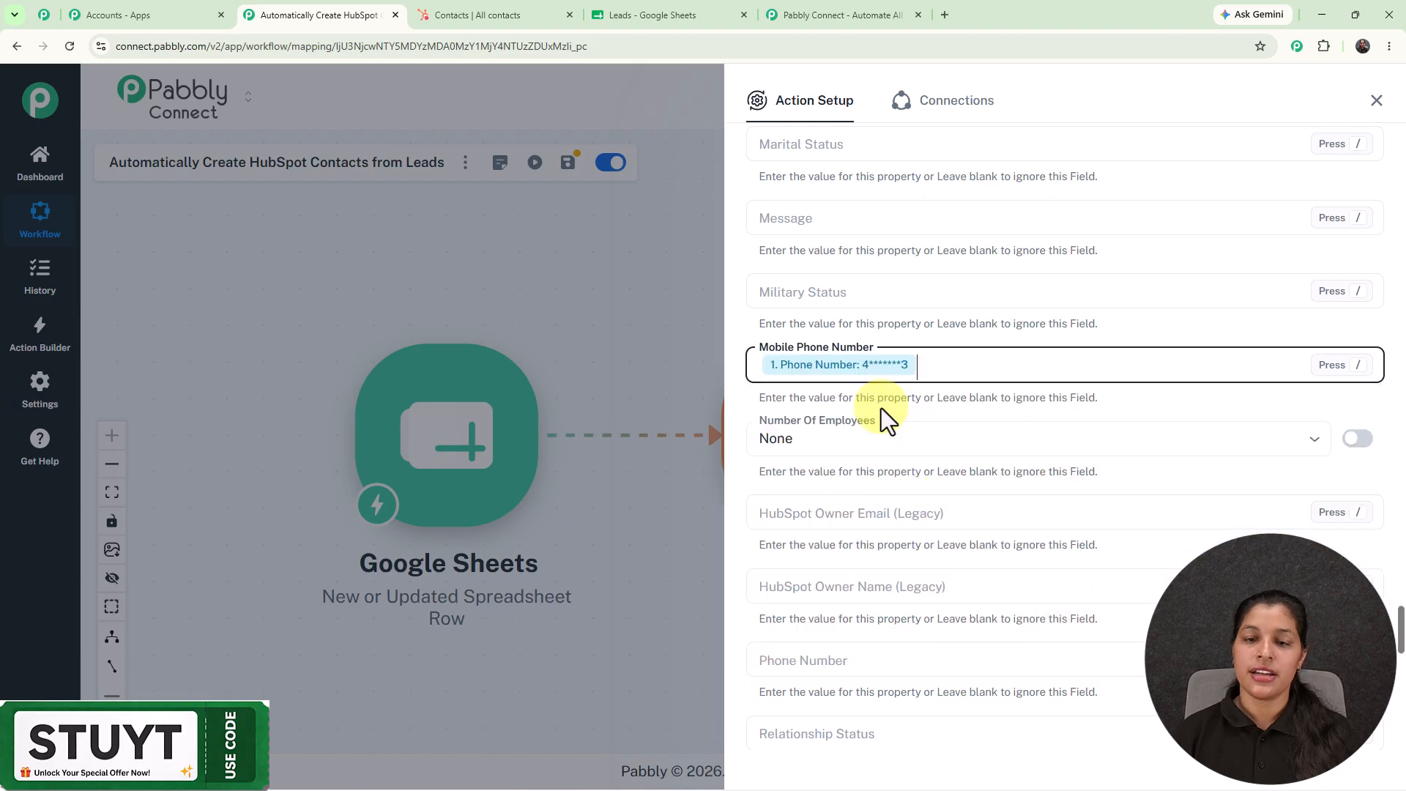
Save the HubSpot contact action with a test request and review the response fields it returns.
scroll(838, 257, "up", 4)
scroll(834, 293, "down", 10)
scroll(828, 336, "down", 10)
left_click(831, 689)
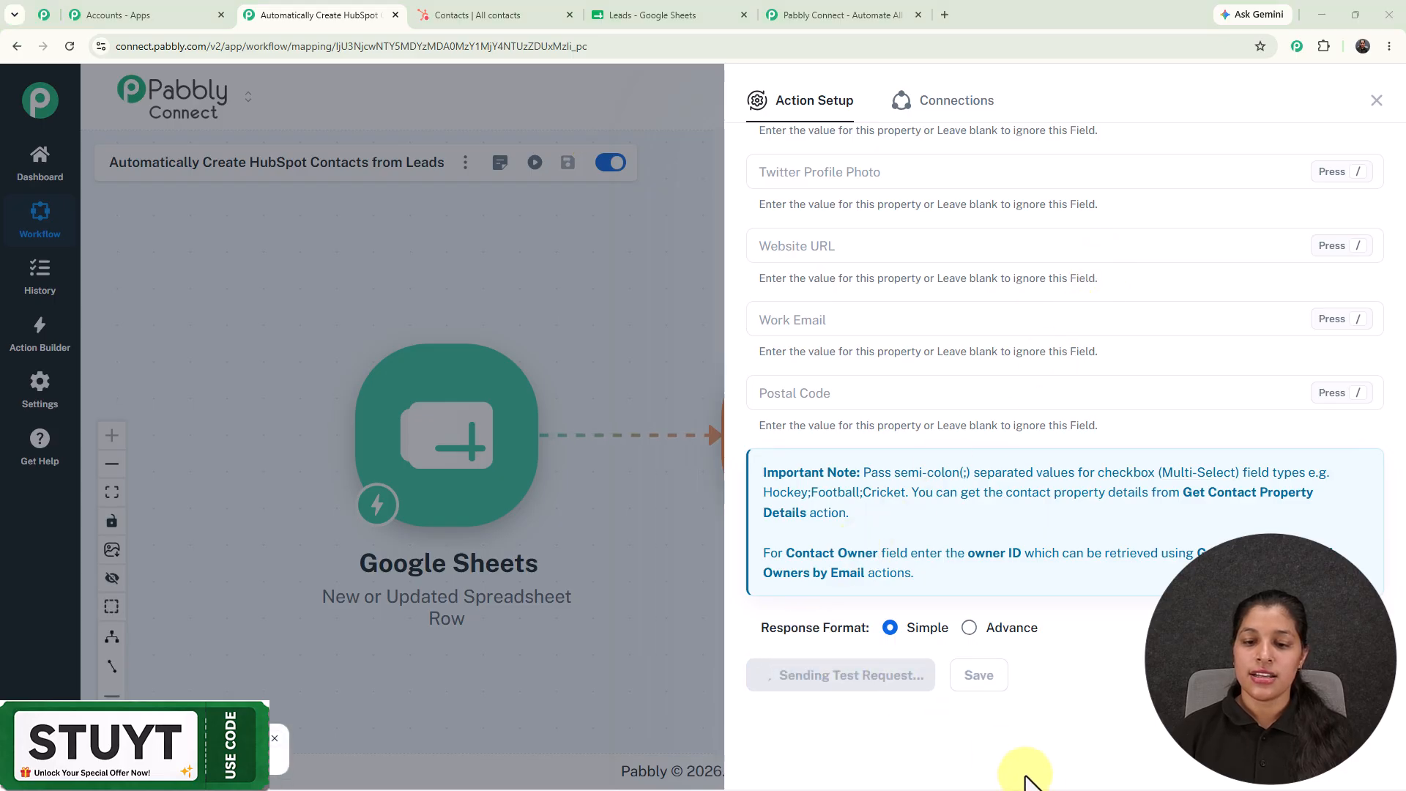
scroll(998, 474, "down", 4)
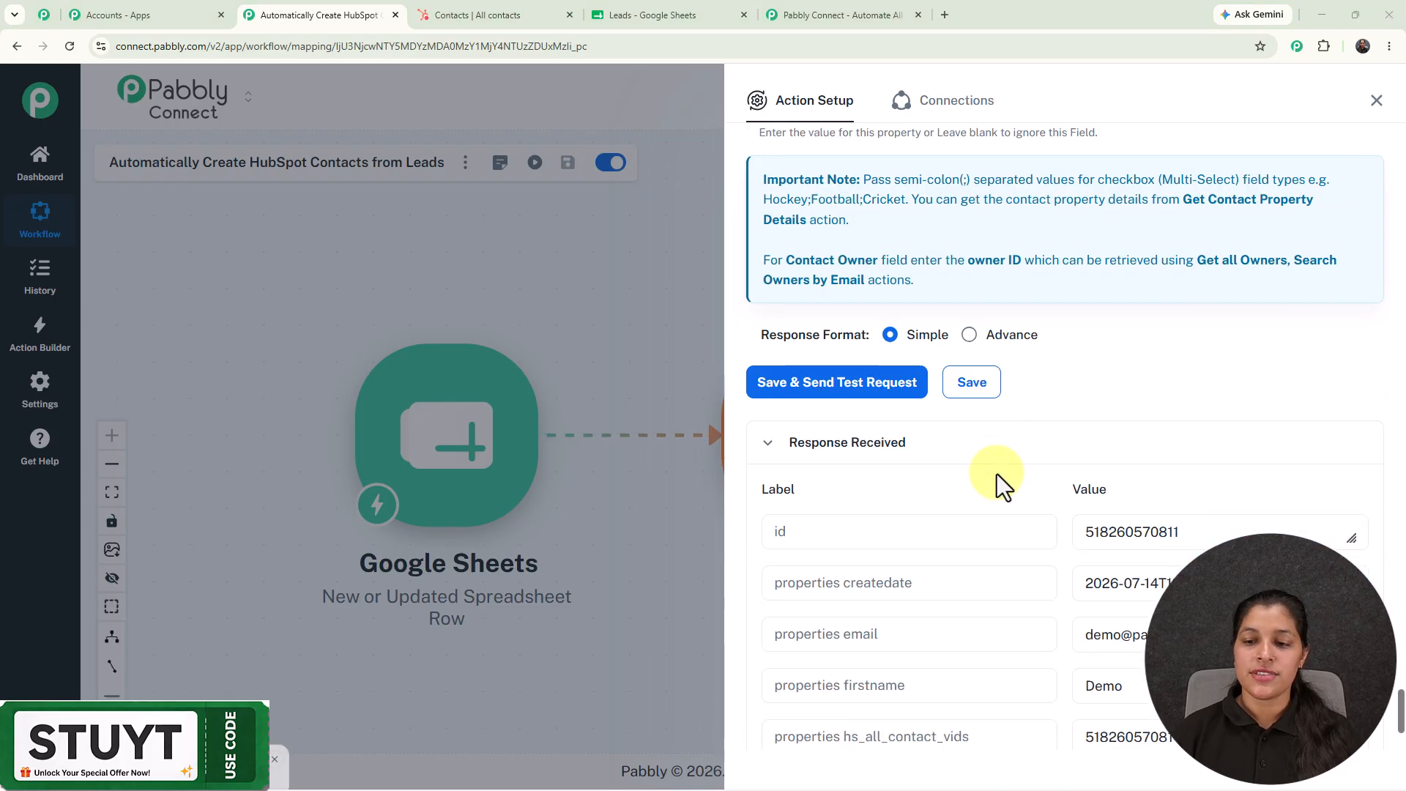
scroll(996, 474, "down", 3)
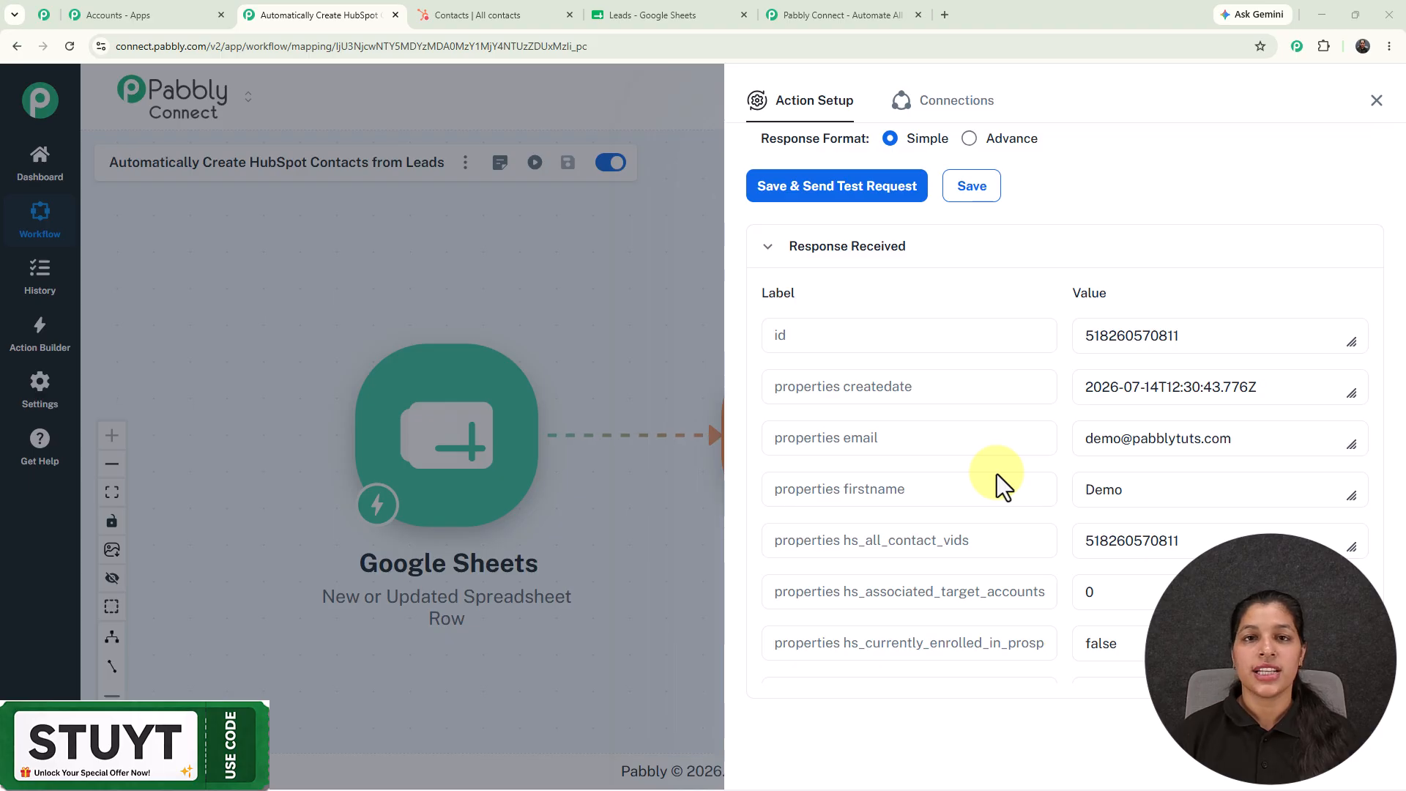
left_click(999, 474)
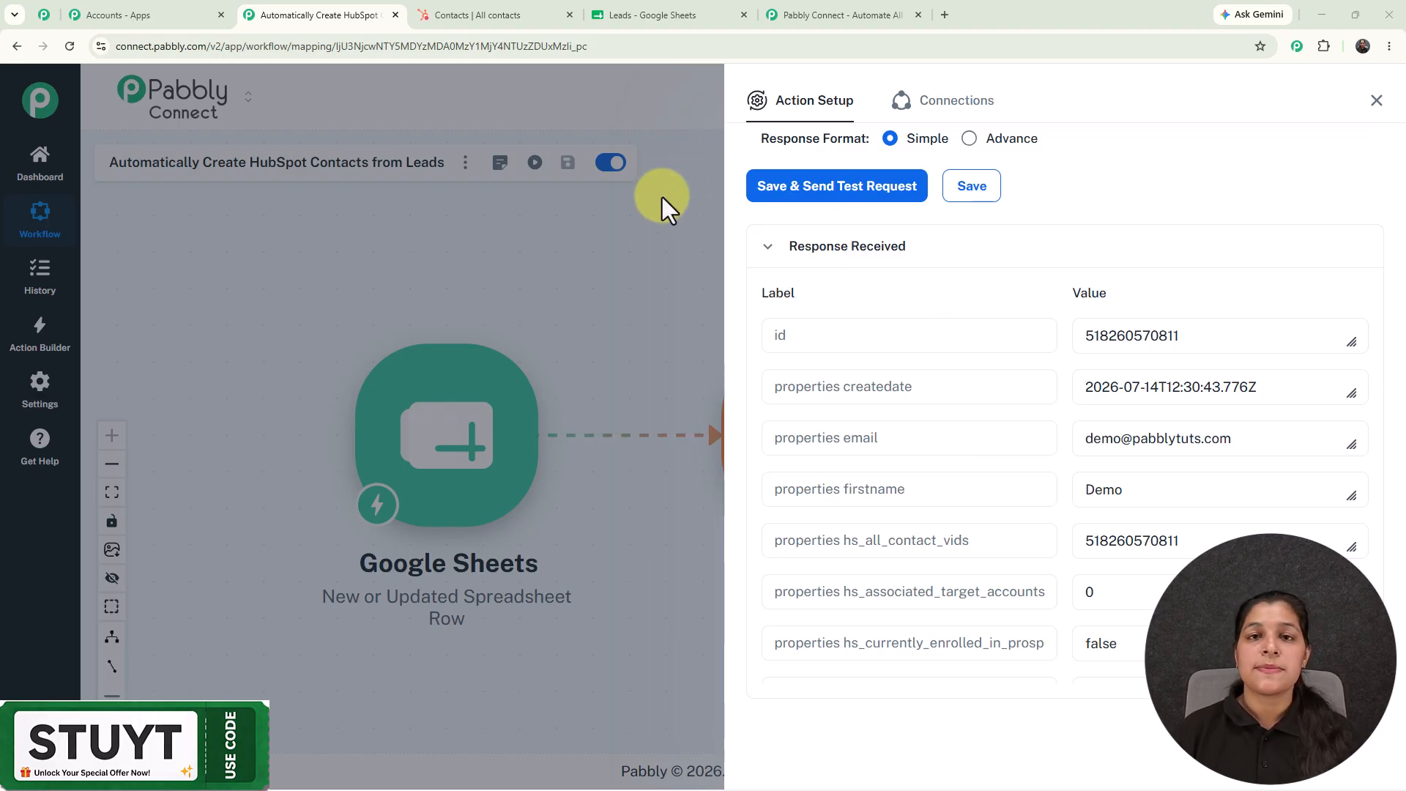
Switch to HubSpot, reload the All contacts list and compare the newest contact with the lead row in the Leads spreadsheet.
left_click(515, 19)
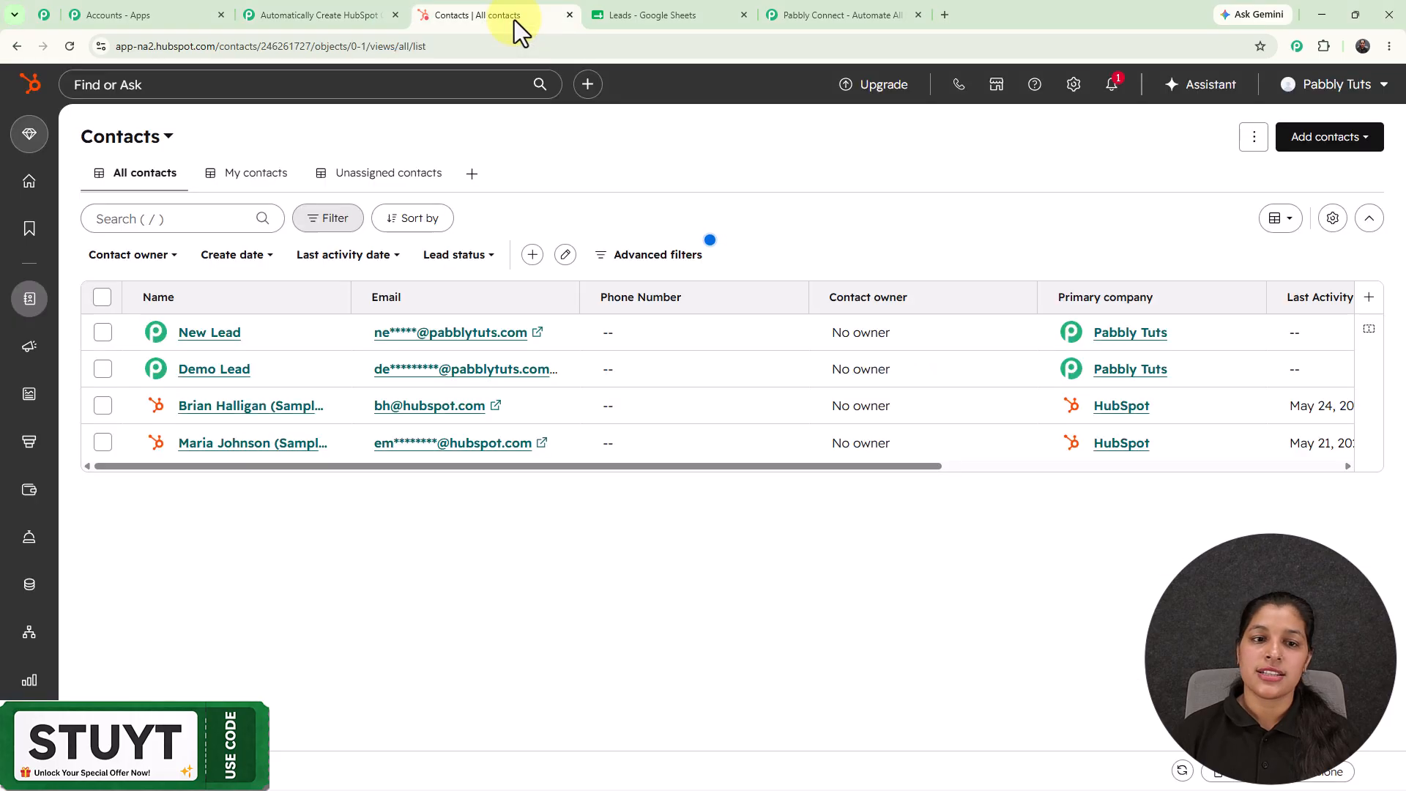
left_click(69, 46)
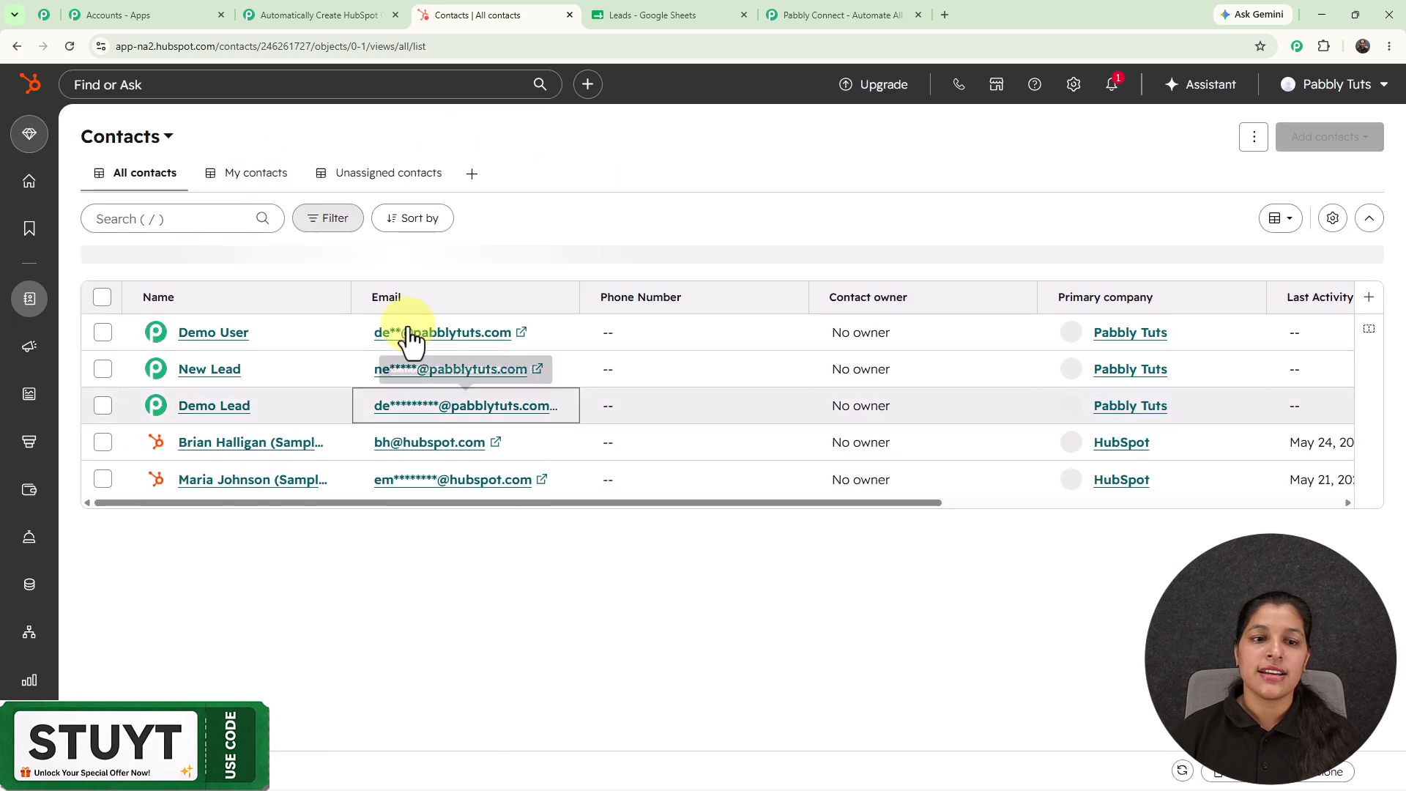
left_click(653, 11)
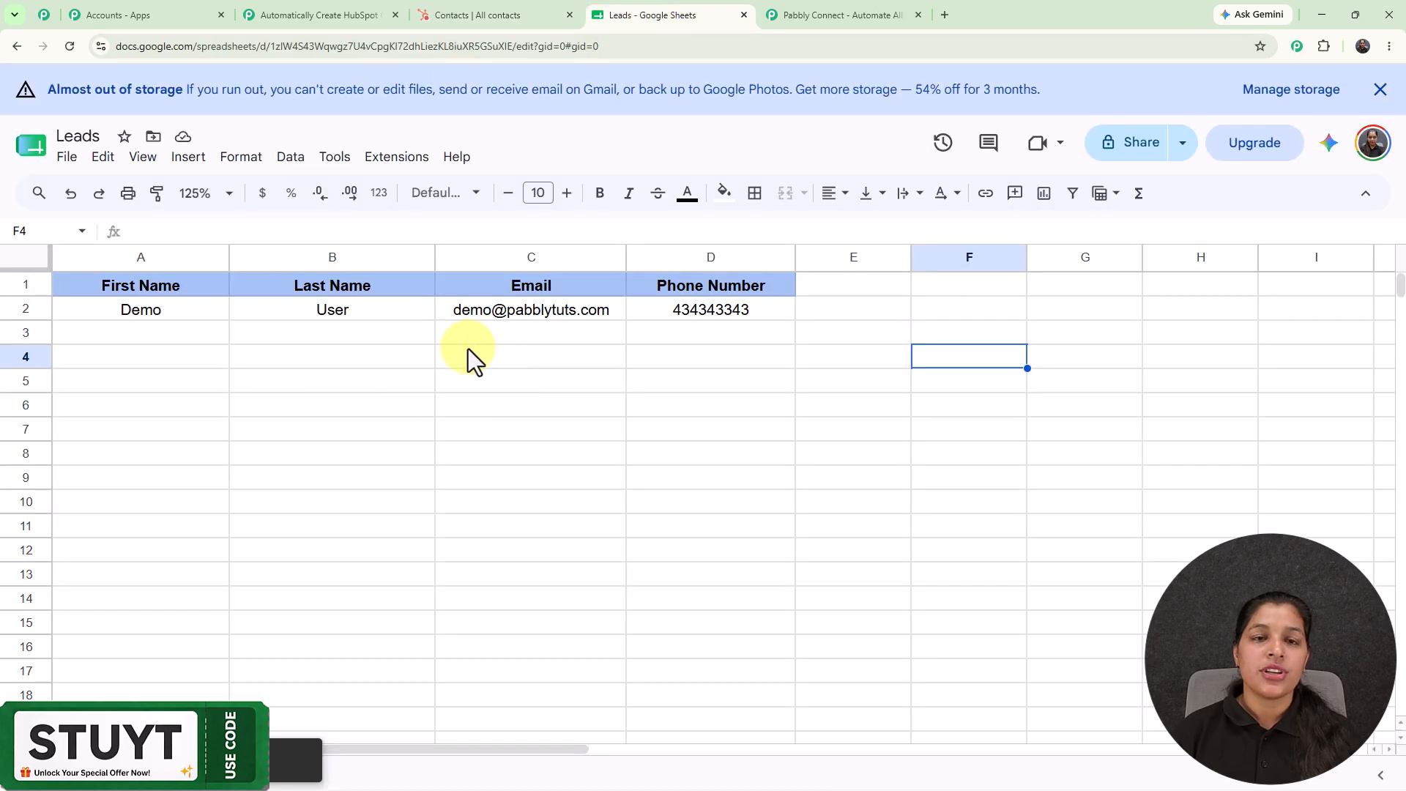
left_click(486, 3)
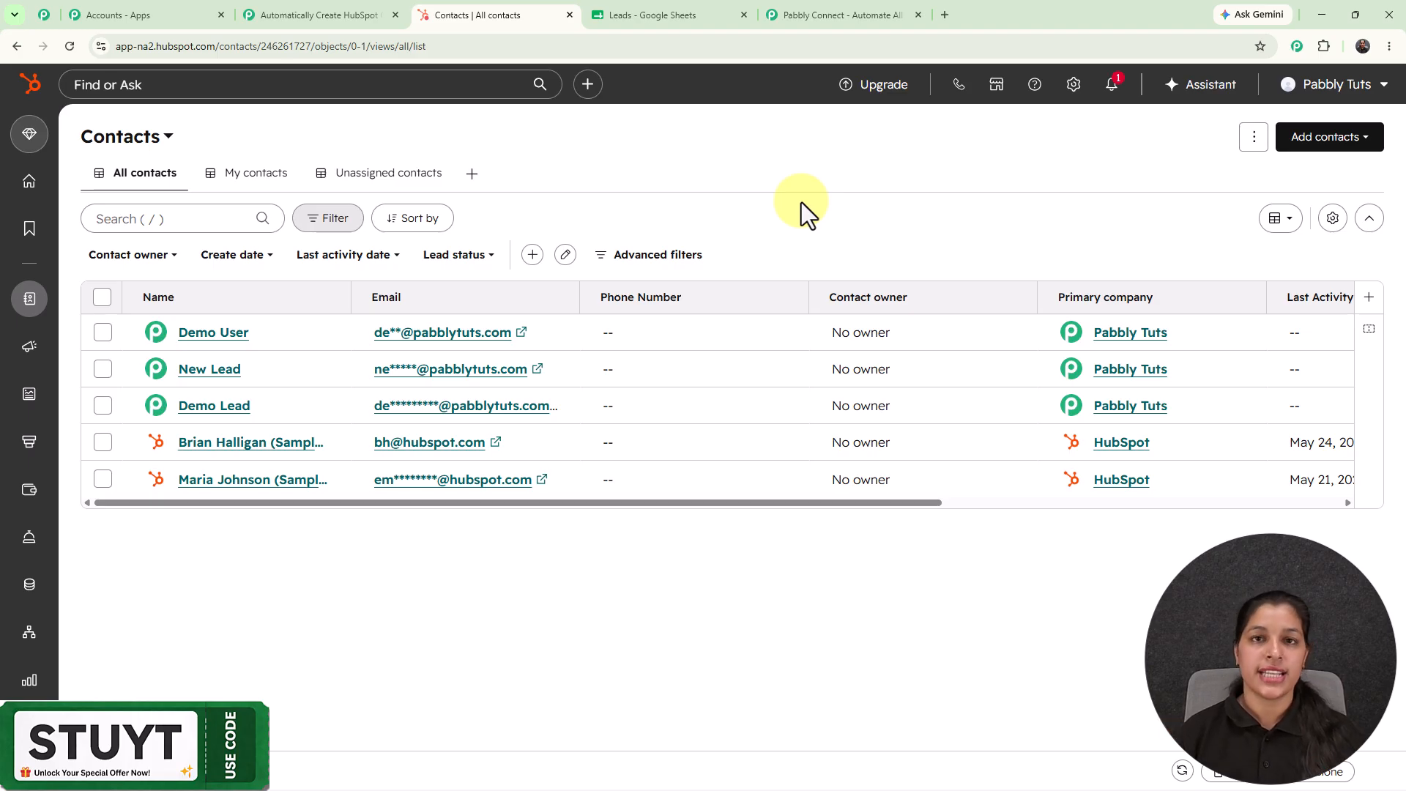
Switch back to the Pabbly Connect workflow and close the HubSpot action setup.
left_click(260, 18)
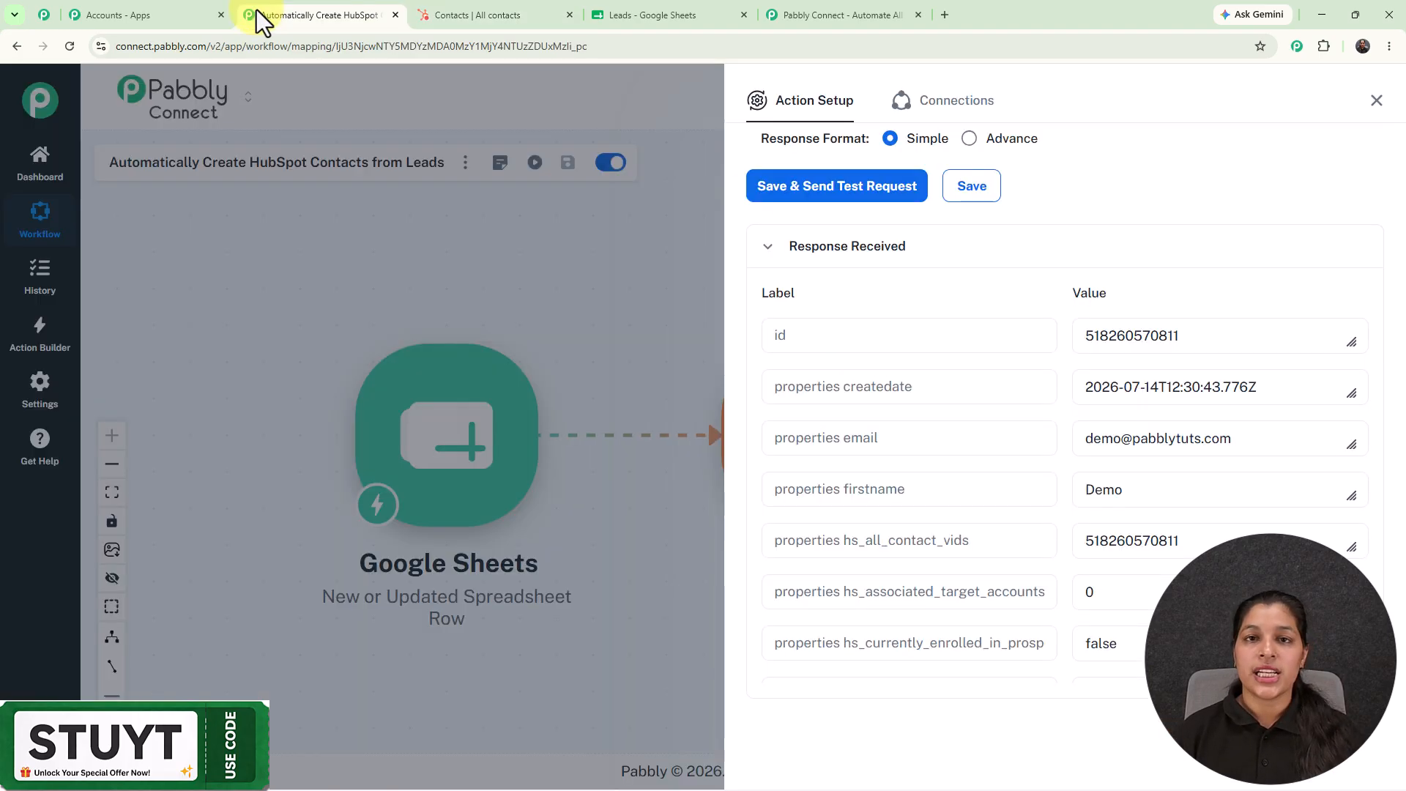
left_click(1376, 101)
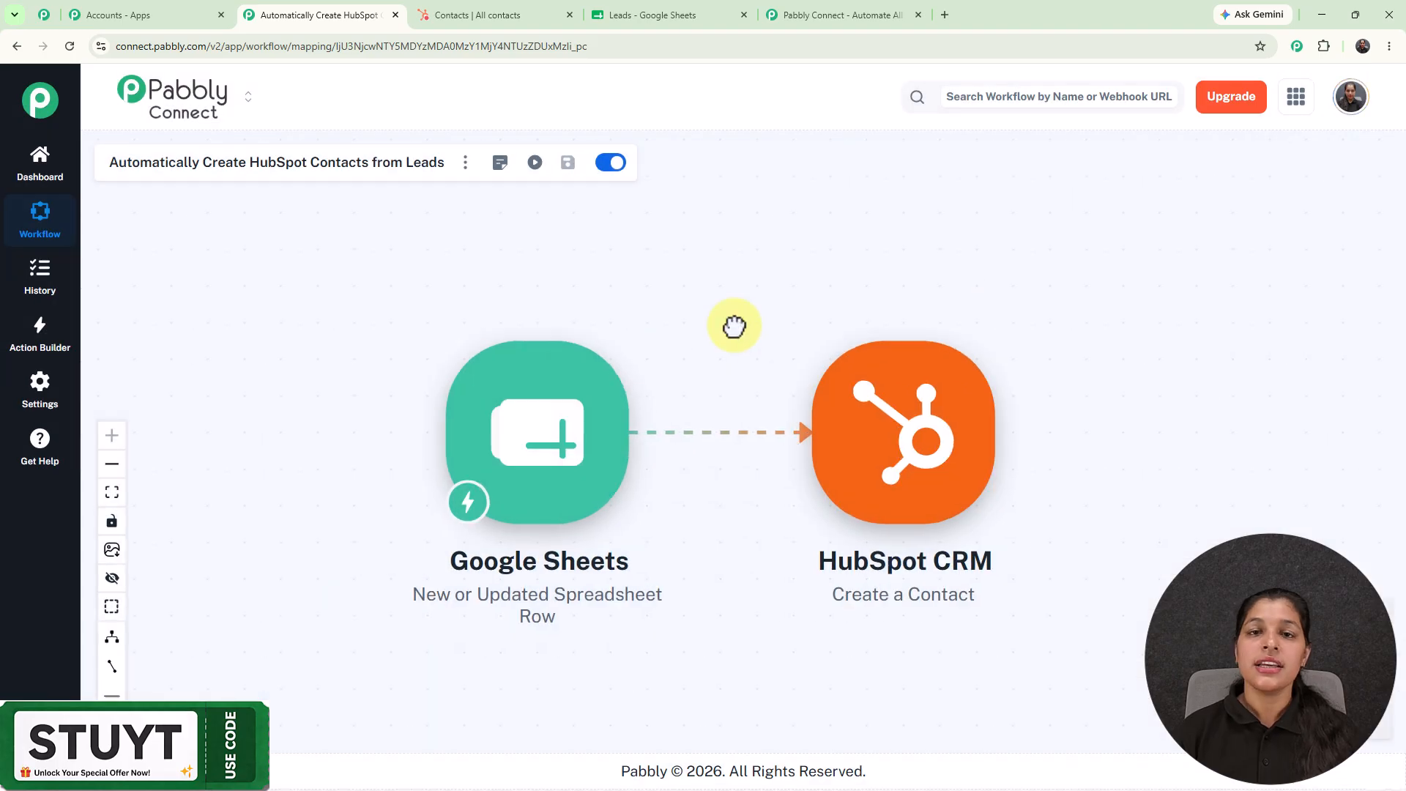